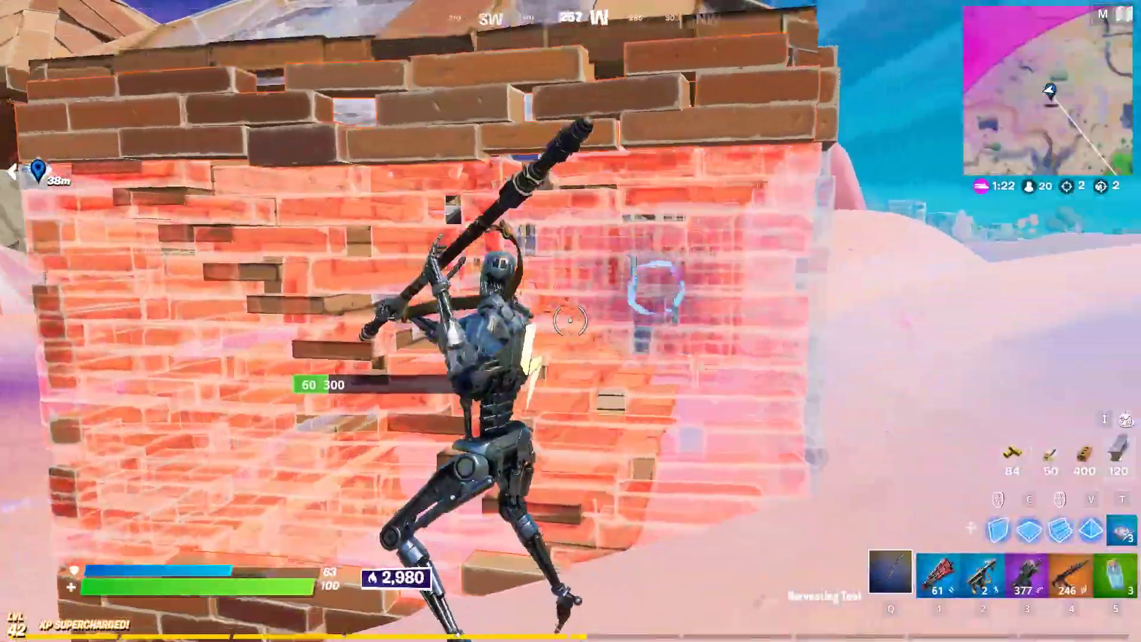
Eliminate the opponent in the brick build with two Tactical Shotgun shots, then switch back to the pickaxe
{"action": "key", "text": "1"}
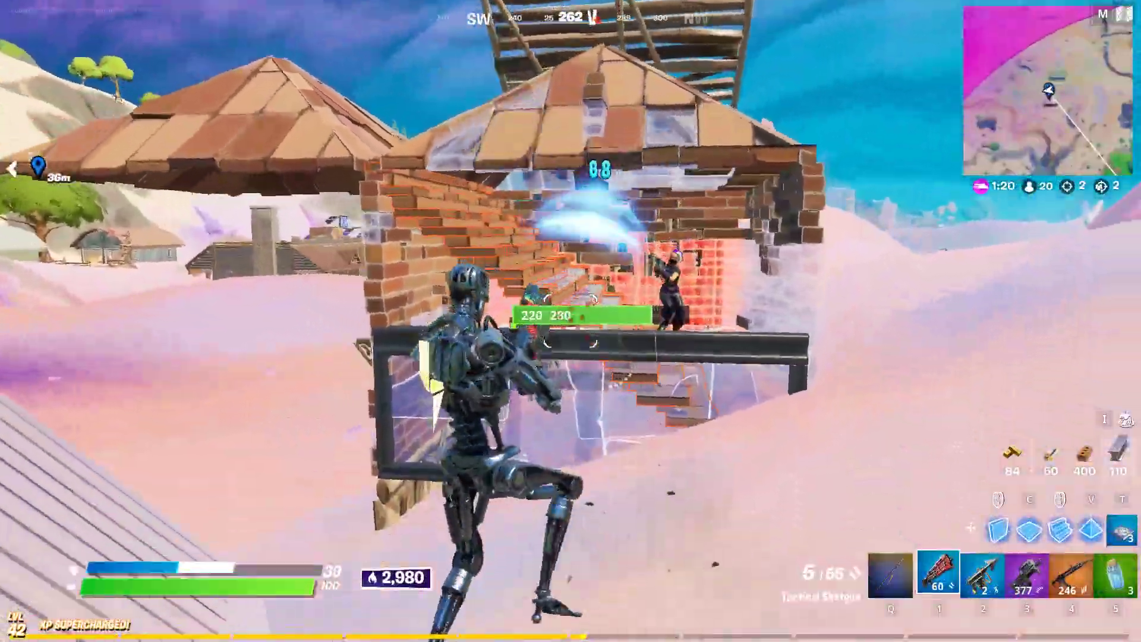
{"action": "left_click", "coordinate": [570, 321]}
{"action": "left_click", "coordinate": [570, 321]}
{"action": "key", "text": "q"}
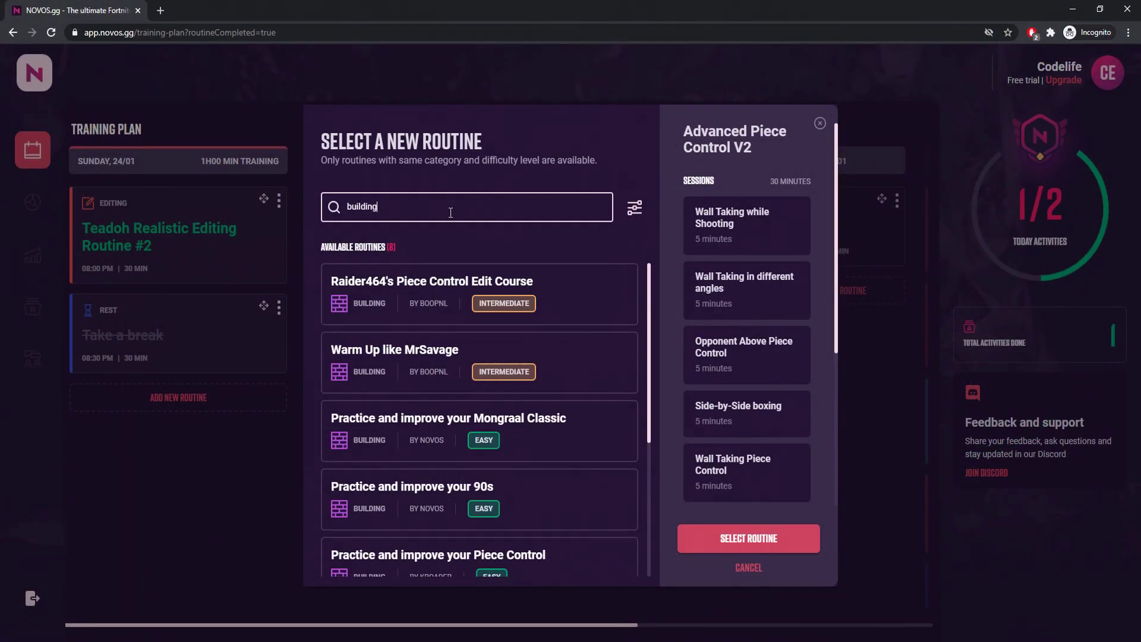
Choose Raider464's Piece Control Edit Course and start its Free Build session timer
{"action": "left_click", "coordinate": [451, 285]}
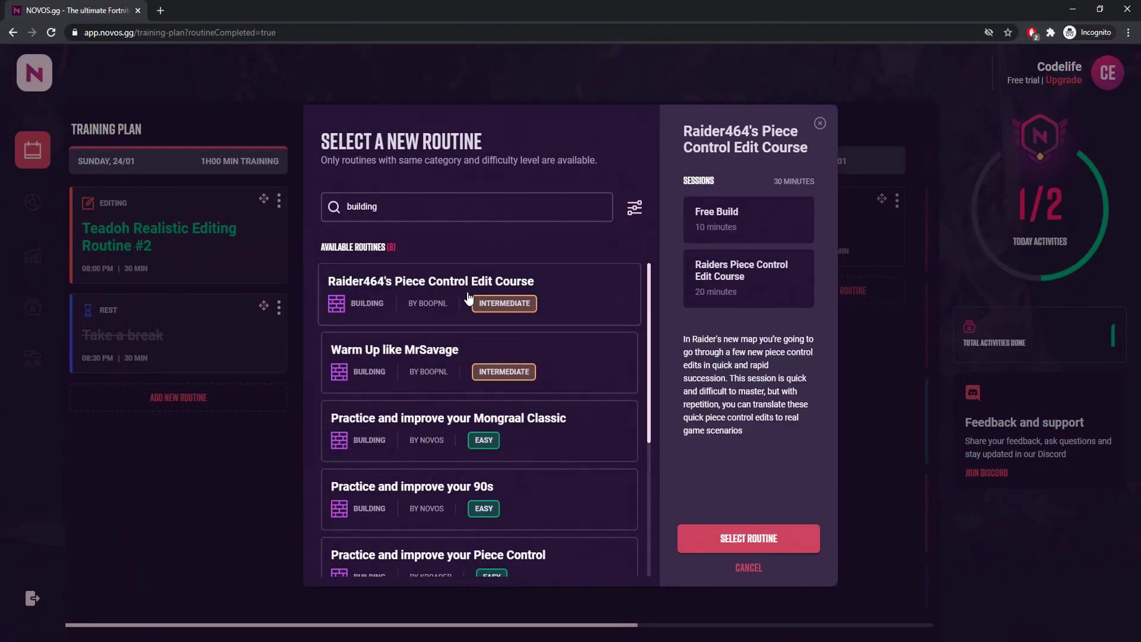
{"action": "left_click", "coordinate": [748, 538]}
{"action": "left_click", "coordinate": [938, 204]}
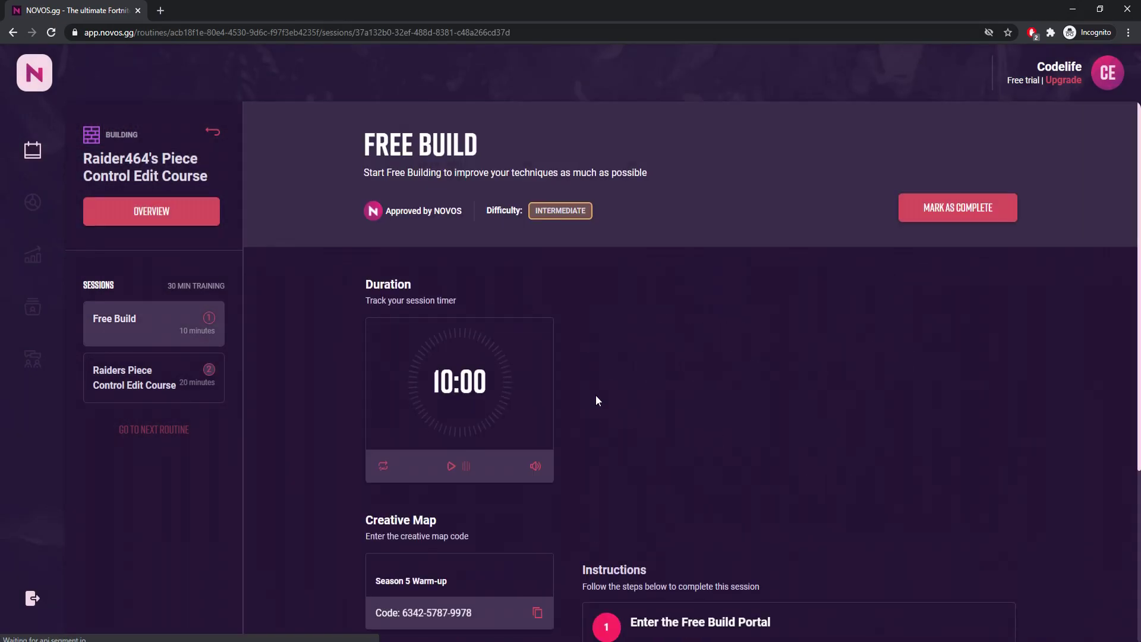
{"action": "left_click", "coordinate": [453, 465]}
Sign up with an e-mail address and submit the Epic display name
{"action": "scroll", "coordinate": [817, 403], "scroll_direction": "down", "scroll_amount": 4}
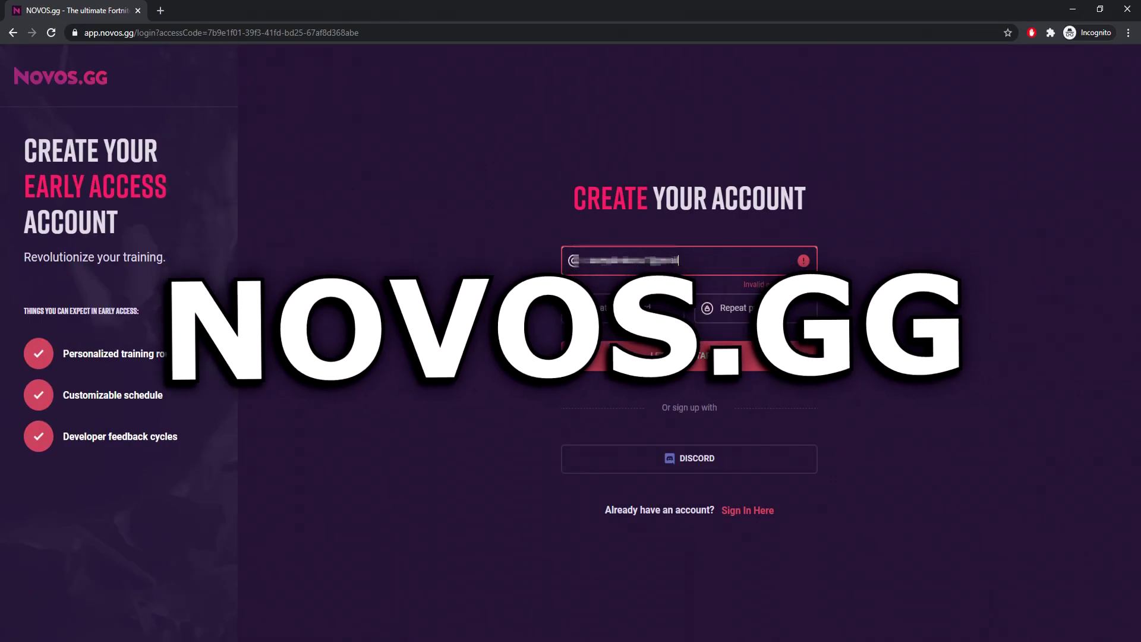
{"action": "type", "text": ".com"}
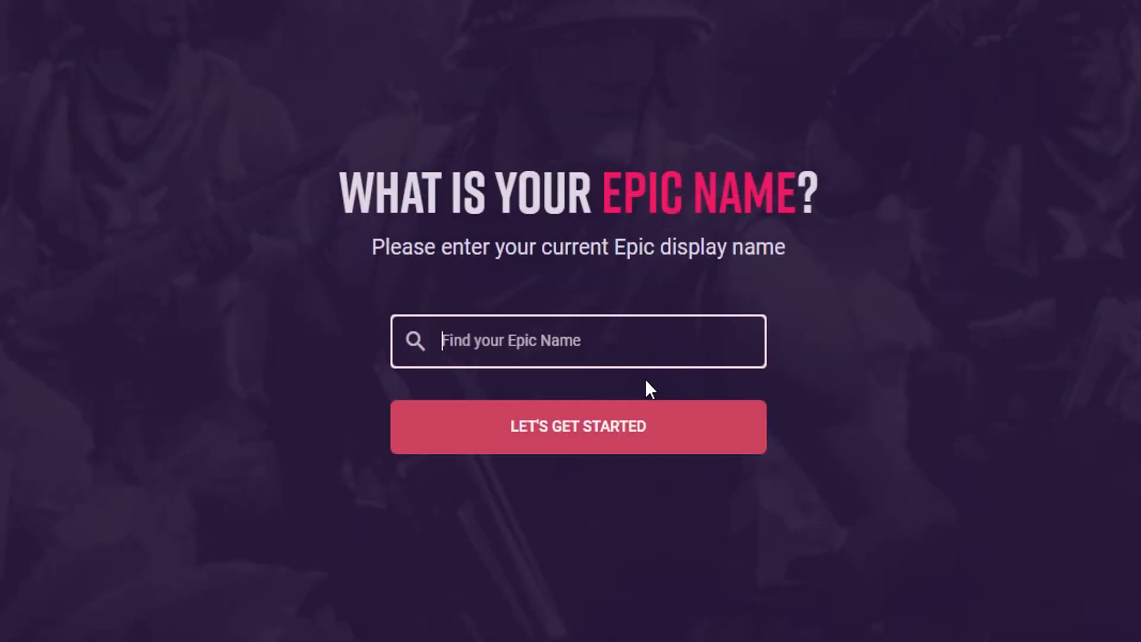
{"action": "type", "text": "codelife"}
{"action": "left_click", "coordinate": [520, 431]}
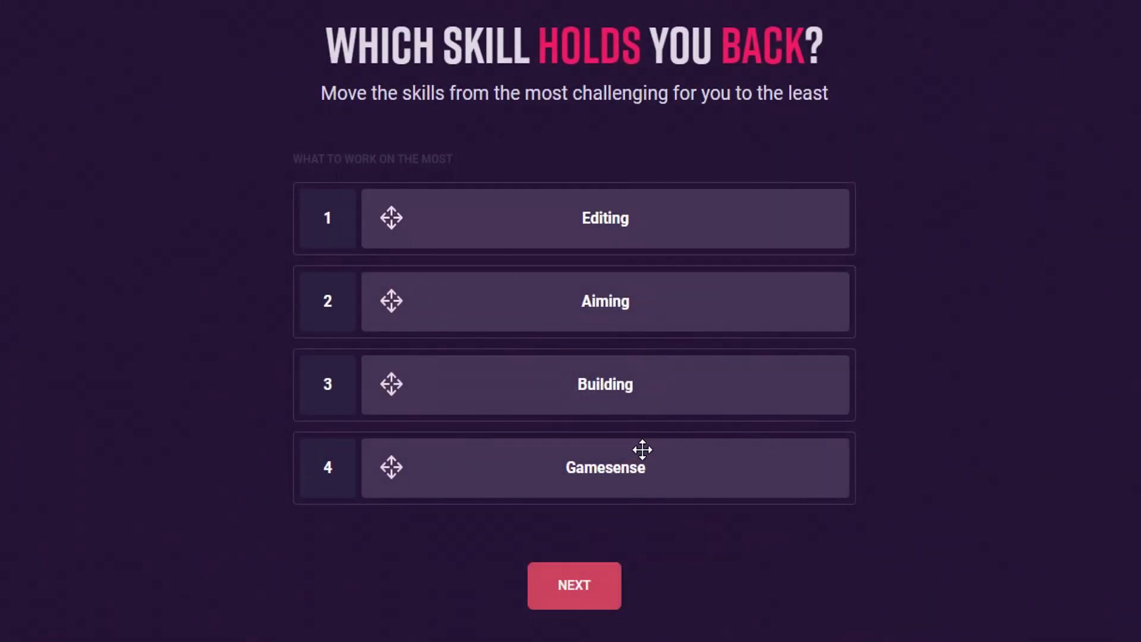
Rank Gamesense second, pick Movement and VOD Reviewing, add Sunday, and choose Evening training
{"action": "left_click_drag", "start_coordinate": [642, 449], "coordinate": [636, 306]}
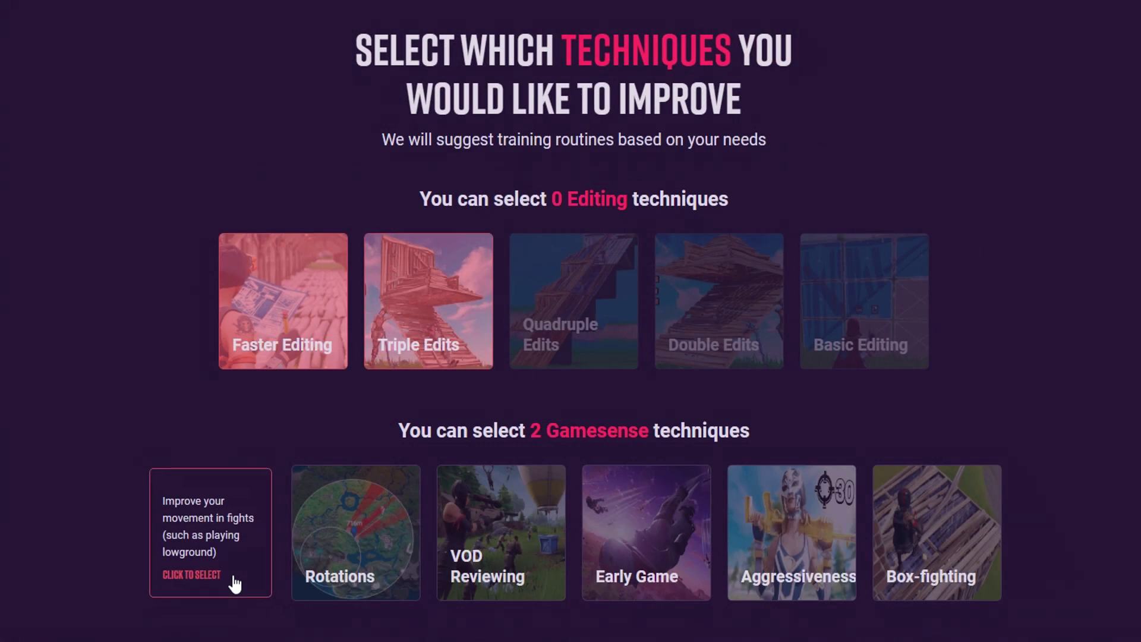
{"action": "left_click", "coordinate": [234, 580]}
{"action": "left_click", "coordinate": [528, 588]}
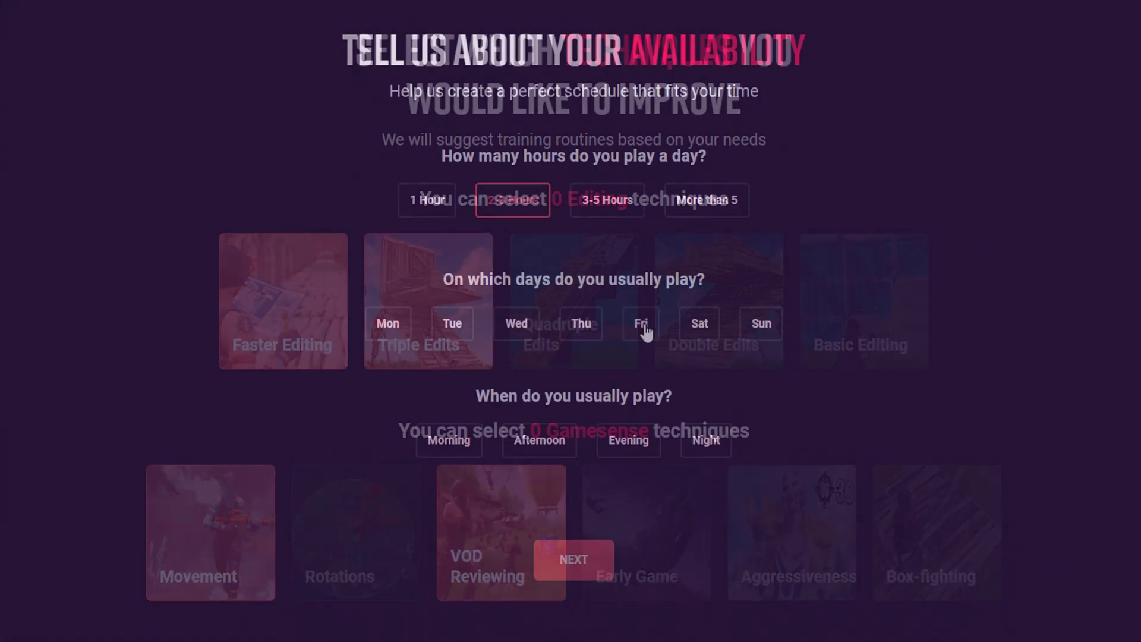
{"action": "left_click", "coordinate": [769, 332]}
{"action": "left_click", "coordinate": [651, 445]}
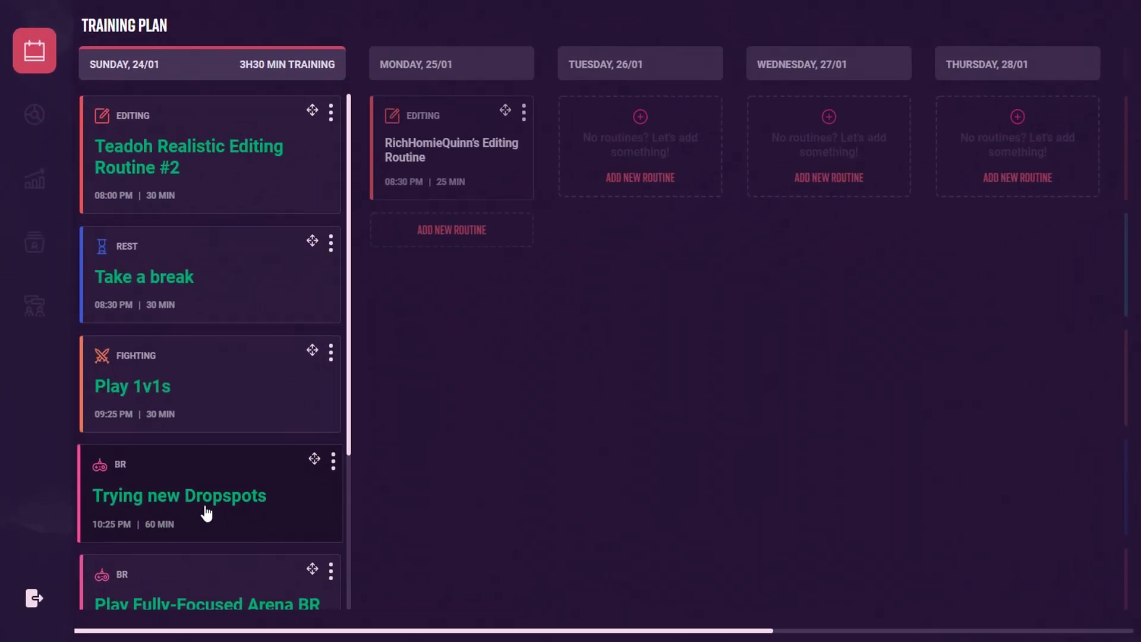
Move Arena BR to Tuesday and Dropspots to Wednesday, and add a Building routine on Monday
{"action": "left_click_drag", "start_coordinate": [312, 568], "coordinate": [618, 144]}
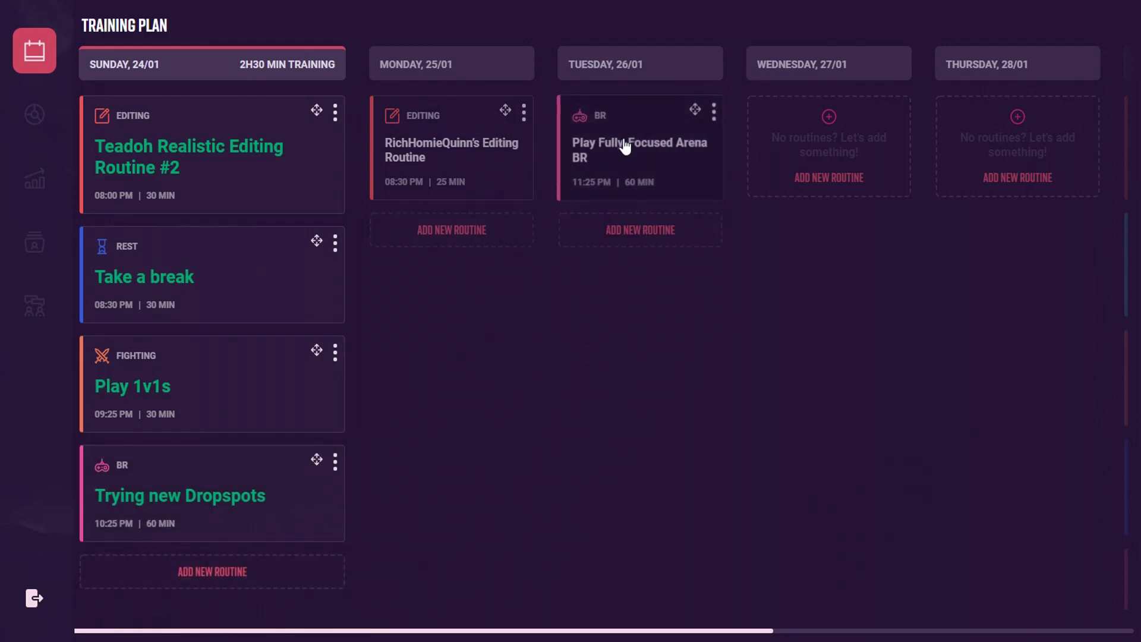
{"action": "left_click_drag", "start_coordinate": [172, 515], "coordinate": [800, 139]}
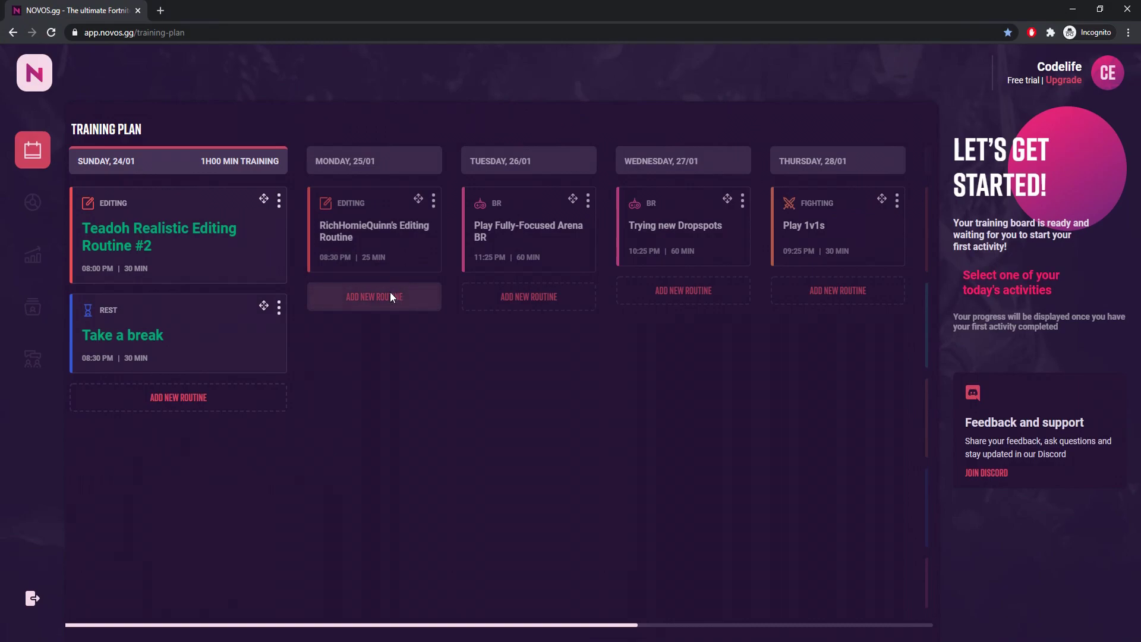
{"action": "left_click", "coordinate": [451, 230]}
{"action": "type", "text": "piece contr"}
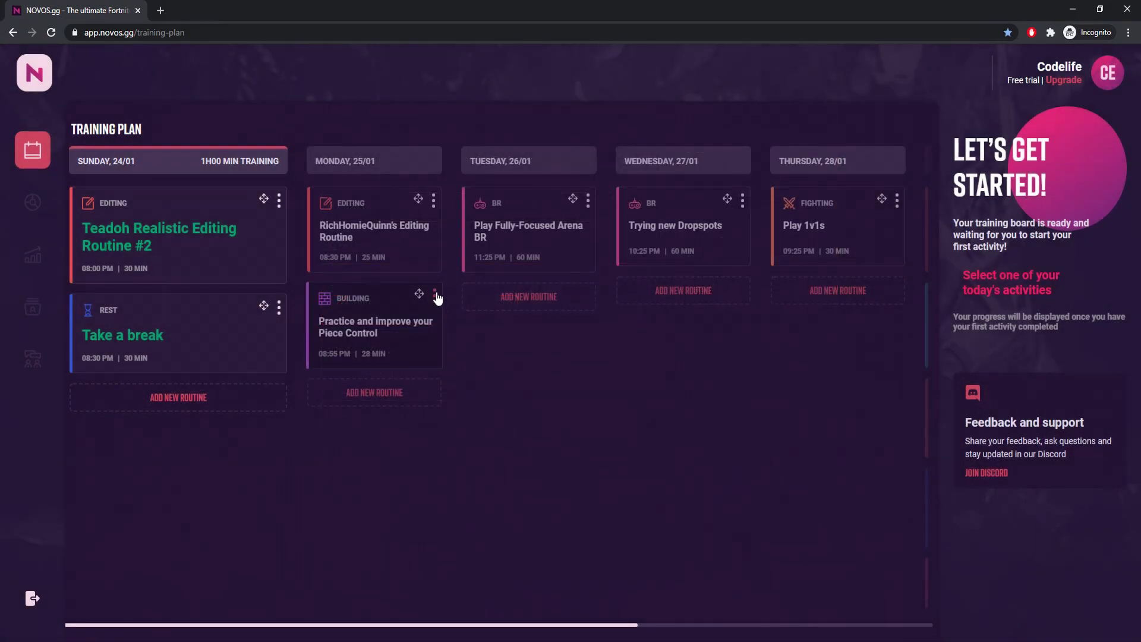
{"action": "left_click", "coordinate": [434, 295]}
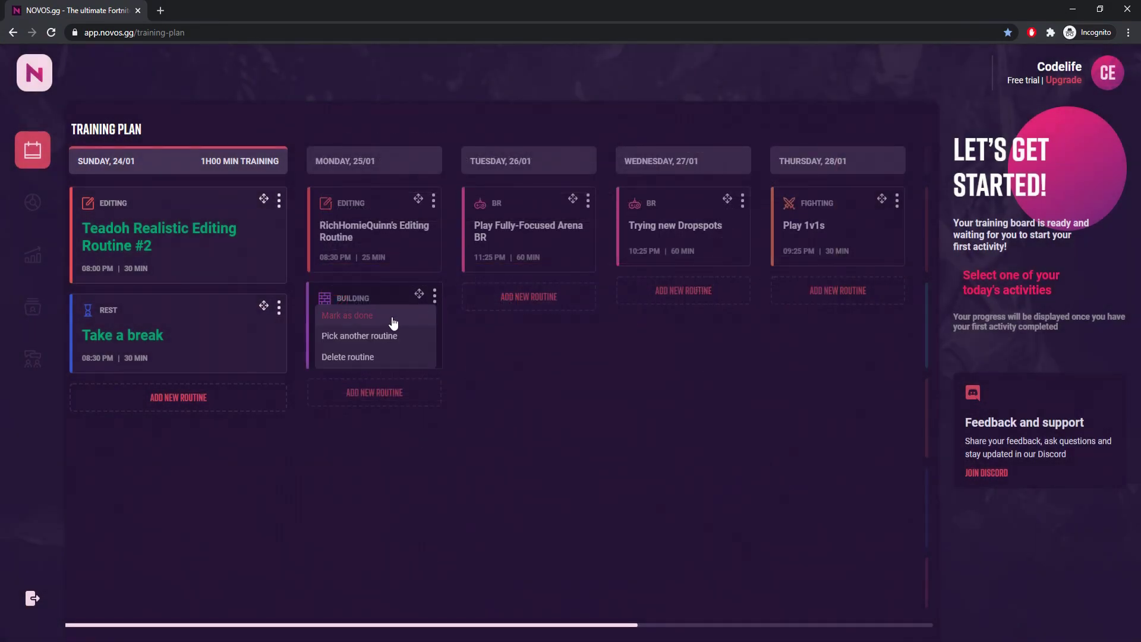
Open the Piece Control routine and start the Cone Place session timer
{"action": "left_click", "coordinate": [385, 297]}
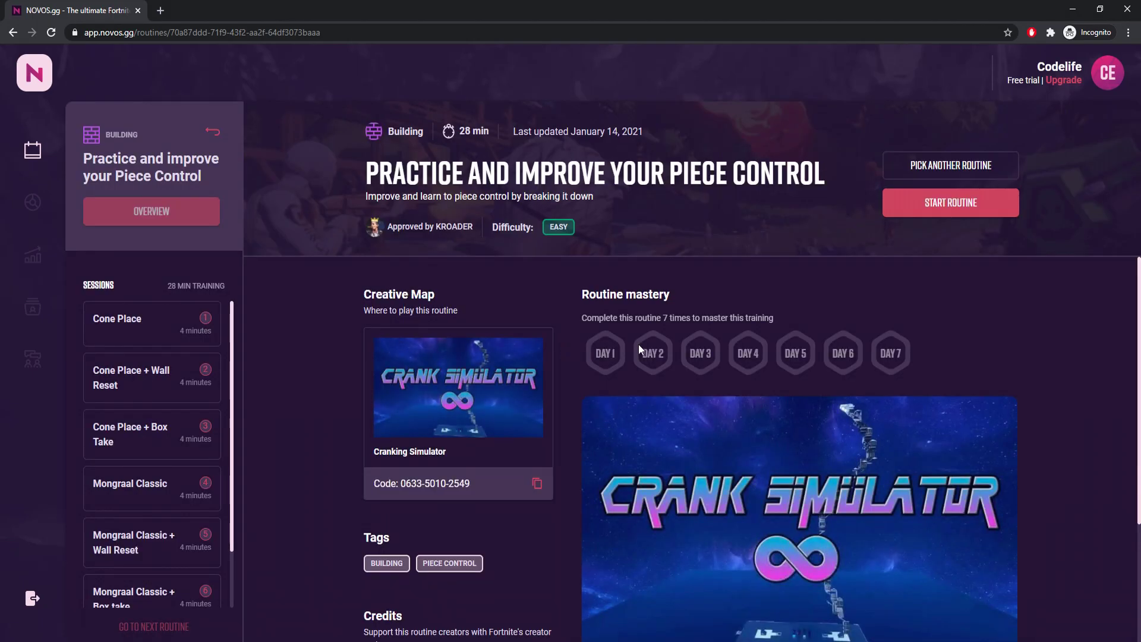
{"action": "scroll", "coordinate": [826, 289], "scroll_direction": "down", "scroll_amount": 4}
{"action": "left_click", "coordinate": [829, 288]}
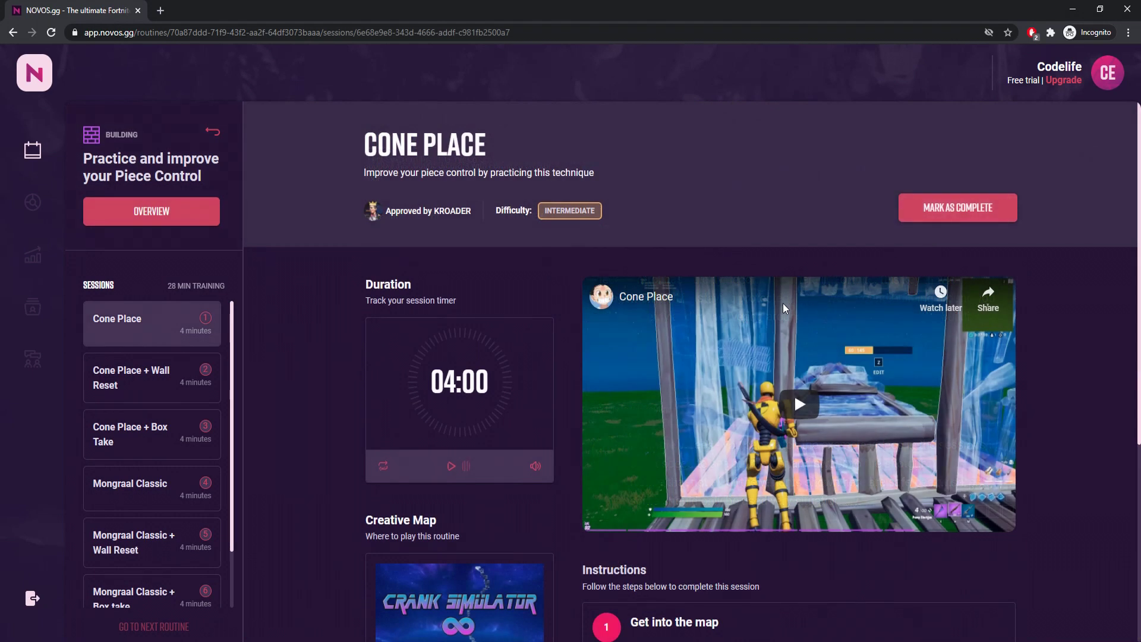
{"action": "scroll", "coordinate": [794, 269], "scroll_direction": "down", "scroll_amount": 2}
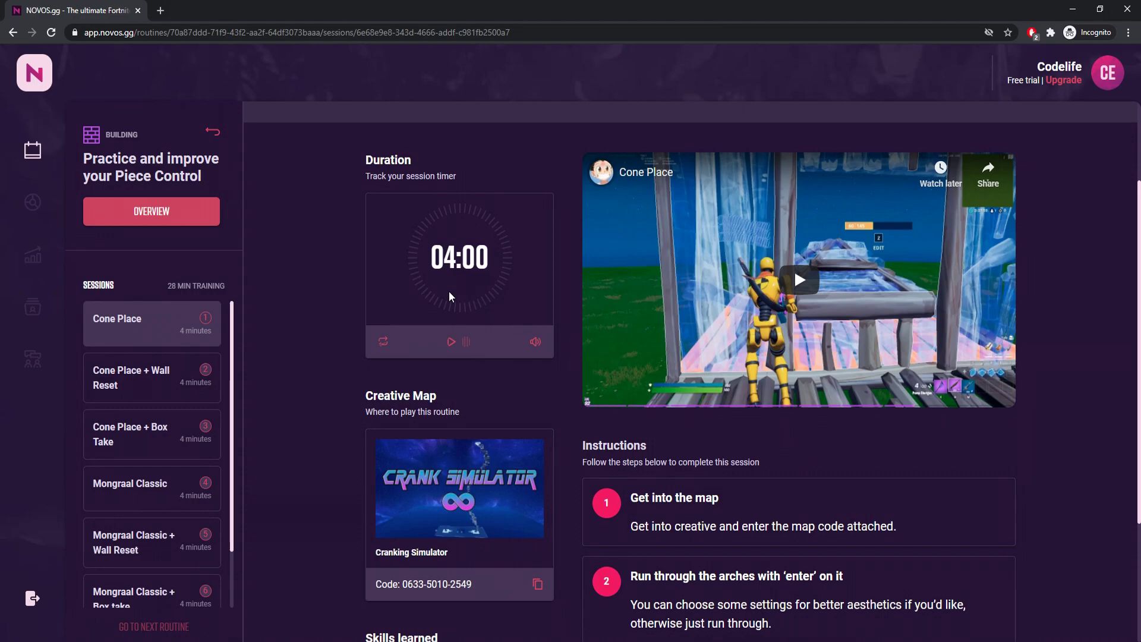
{"action": "left_click", "coordinate": [452, 342]}
Open the AIMER7 KovaaK Aiming Routine #5 session
{"action": "scroll", "coordinate": [453, 347], "scroll_direction": "up", "scroll_amount": 2}
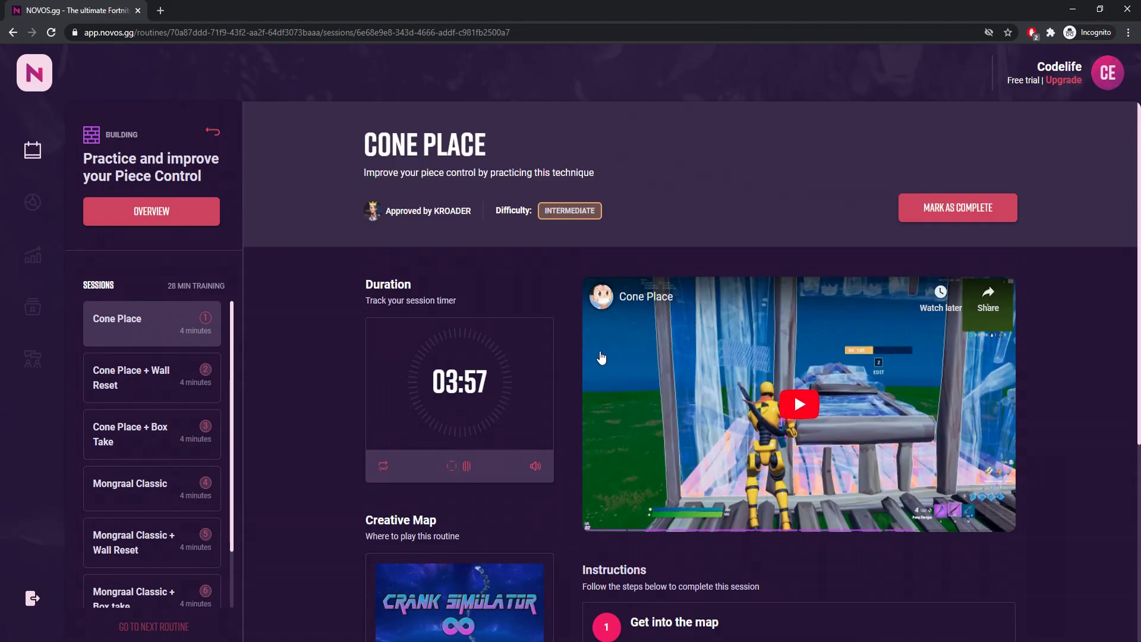
{"action": "scroll", "coordinate": [686, 305], "scroll_direction": "down", "scroll_amount": 2}
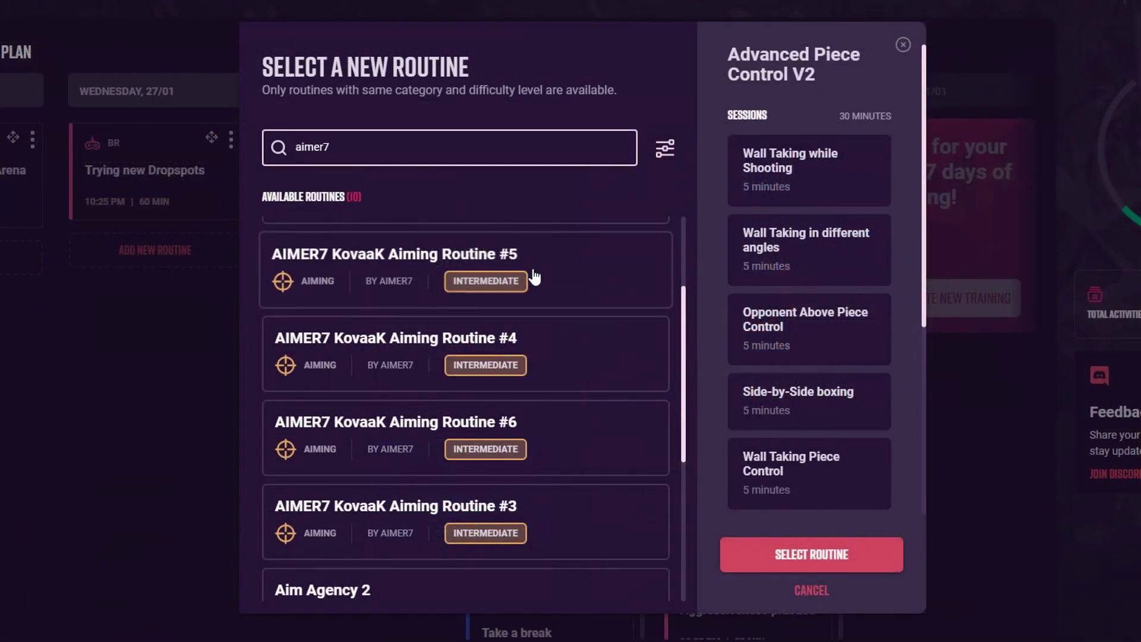
{"action": "left_click", "coordinate": [565, 265]}
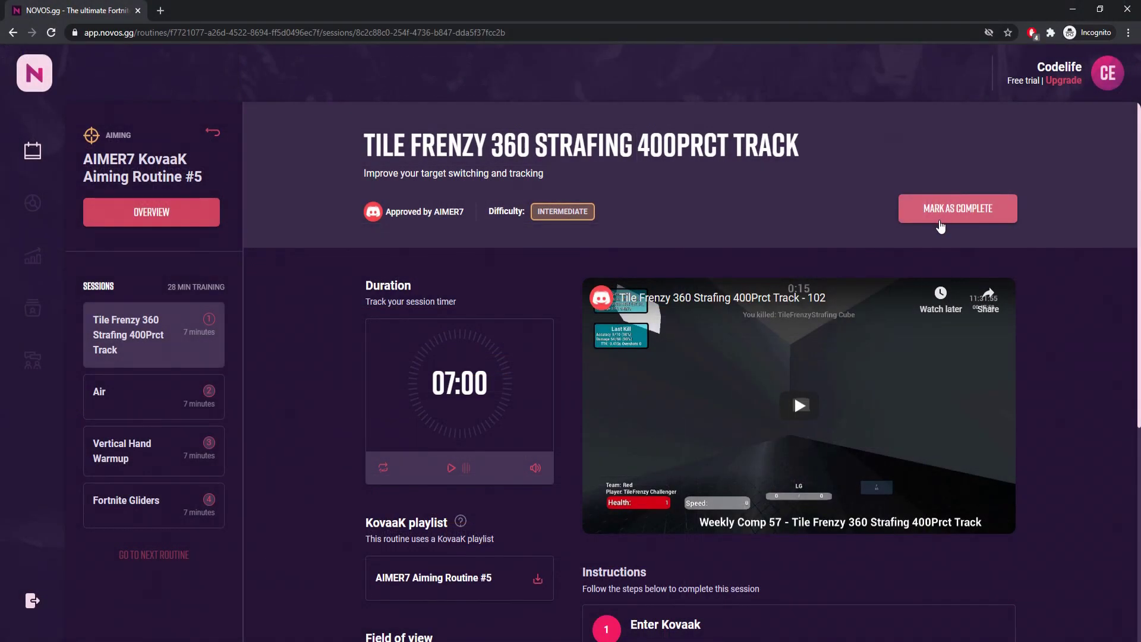
{"action": "scroll", "coordinate": [940, 226], "scroll_direction": "down", "scroll_amount": 5}
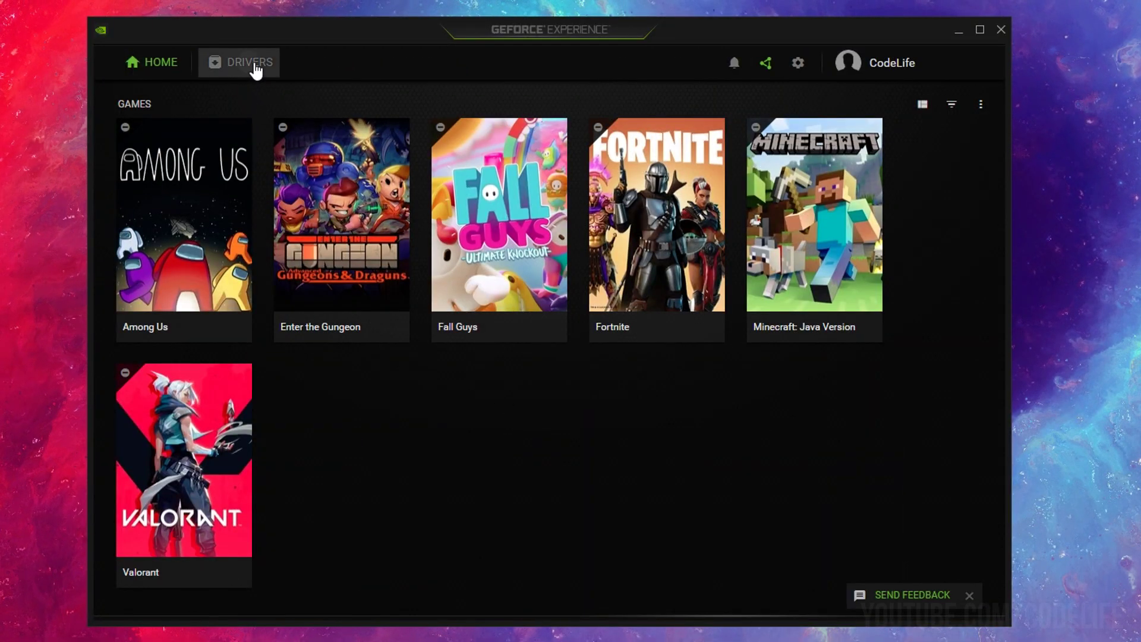
Show the Drivers page with Game Ready 461.40 available and 460.89 currently installed
{"action": "left_click", "coordinate": [256, 71]}
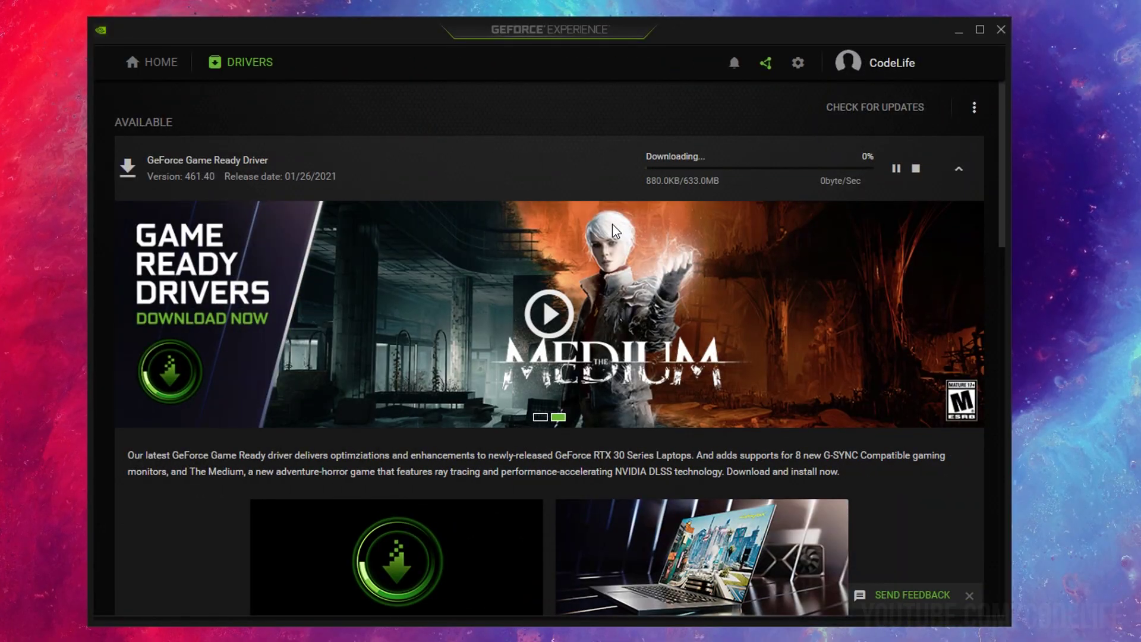
{"action": "scroll", "coordinate": [612, 224], "scroll_direction": "down", "scroll_amount": 5}
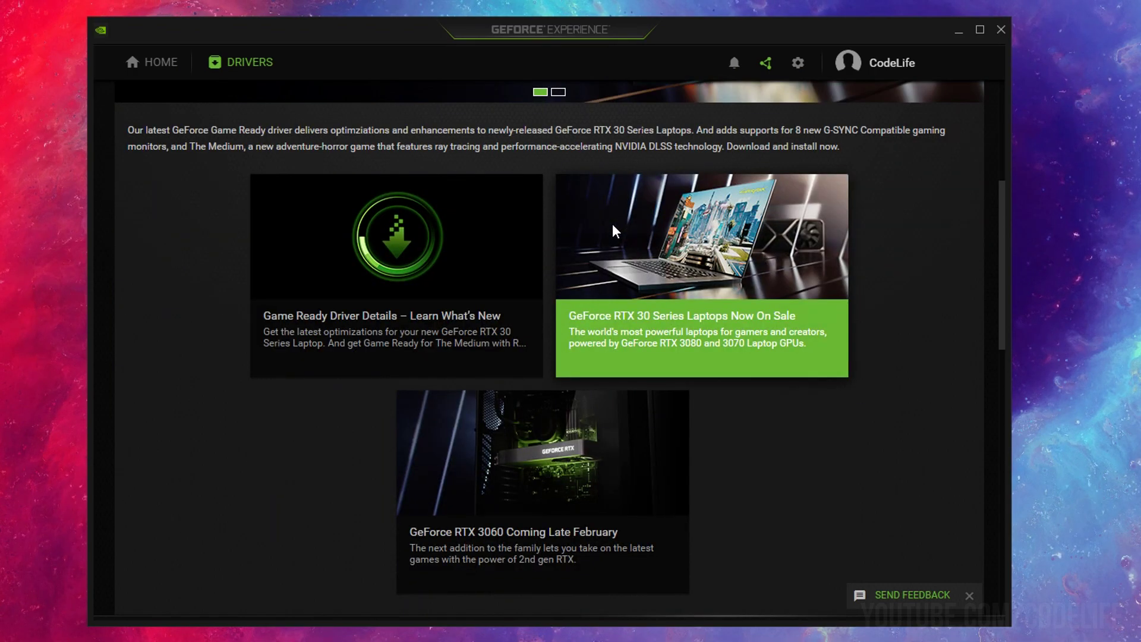
{"action": "scroll", "coordinate": [612, 226], "scroll_direction": "down", "scroll_amount": 8}
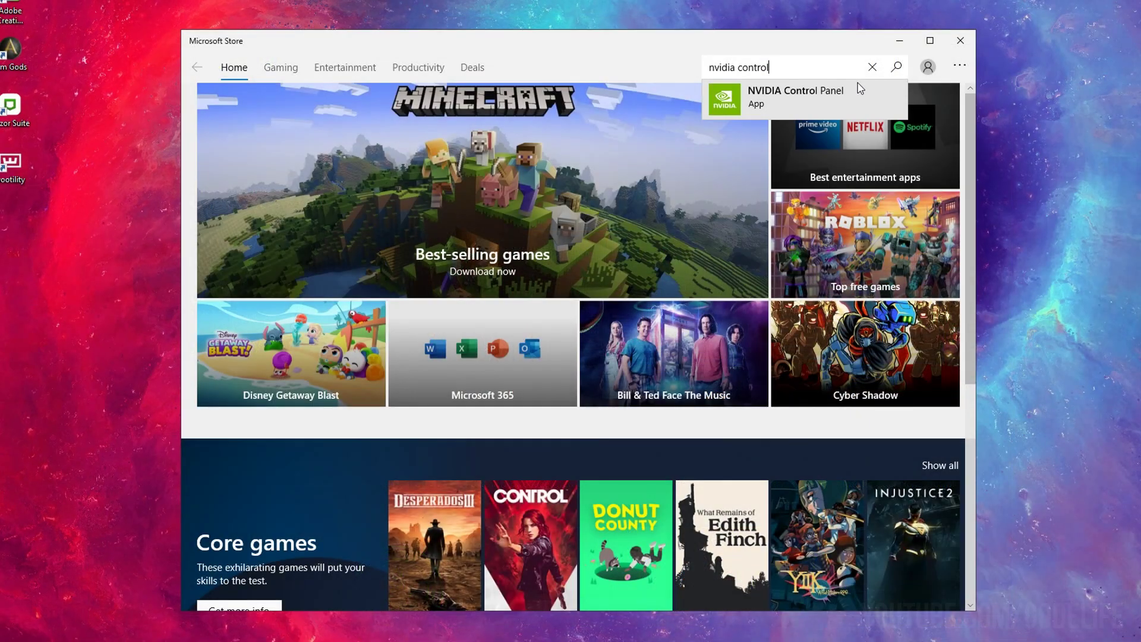
Find NVIDIA Control Panel in the Store, then launch it from the desktop context menu
{"action": "type", "text": "panel"}
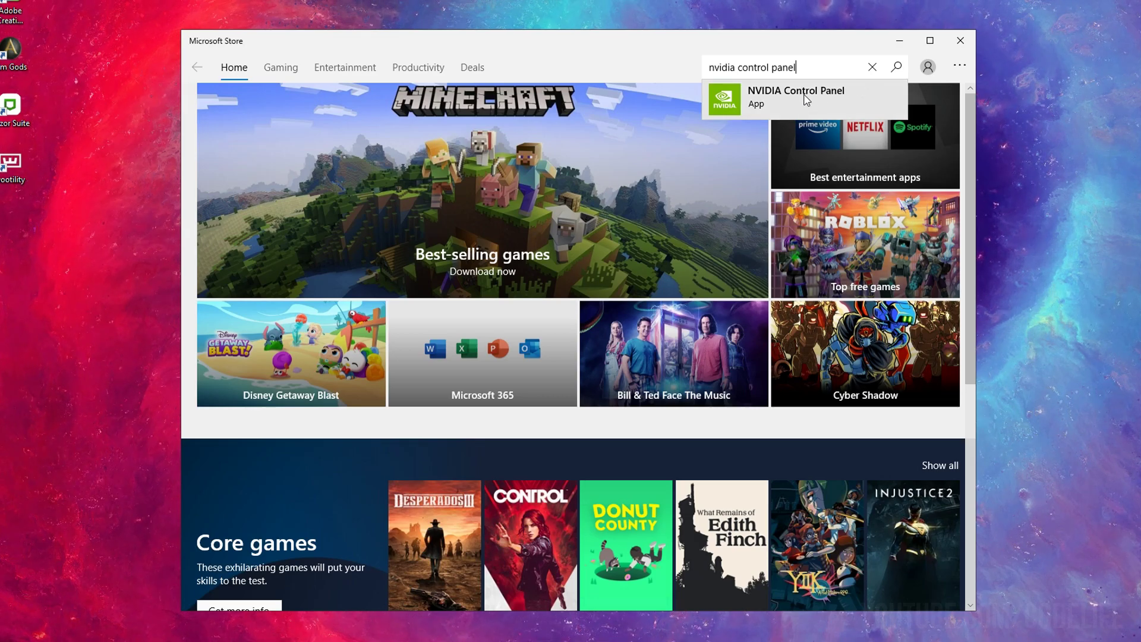
{"action": "left_click", "coordinate": [804, 96]}
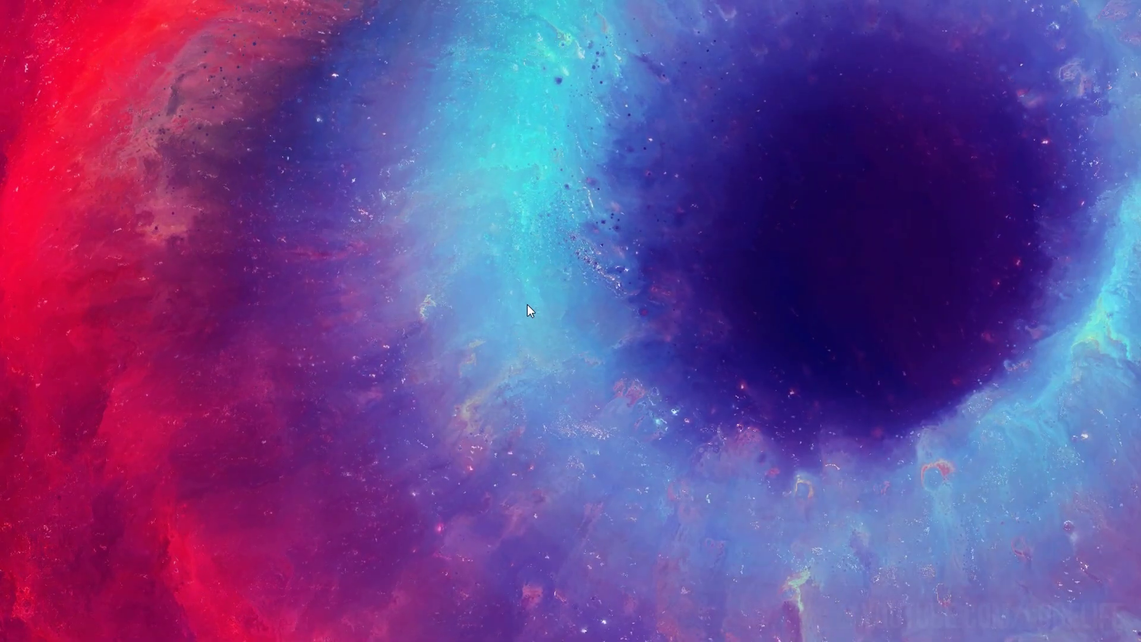
{"action": "right_click", "coordinate": [518, 306]}
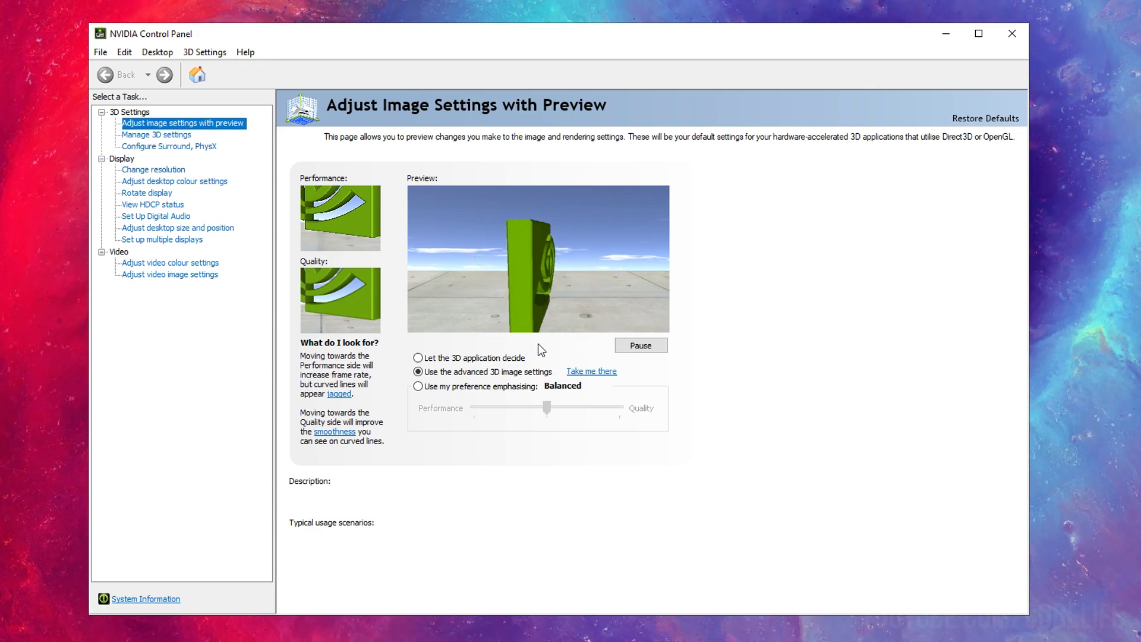
Let the preference slider control image quality and set it fully to Performance
{"action": "mouse_move", "coordinate": [496, 390]}
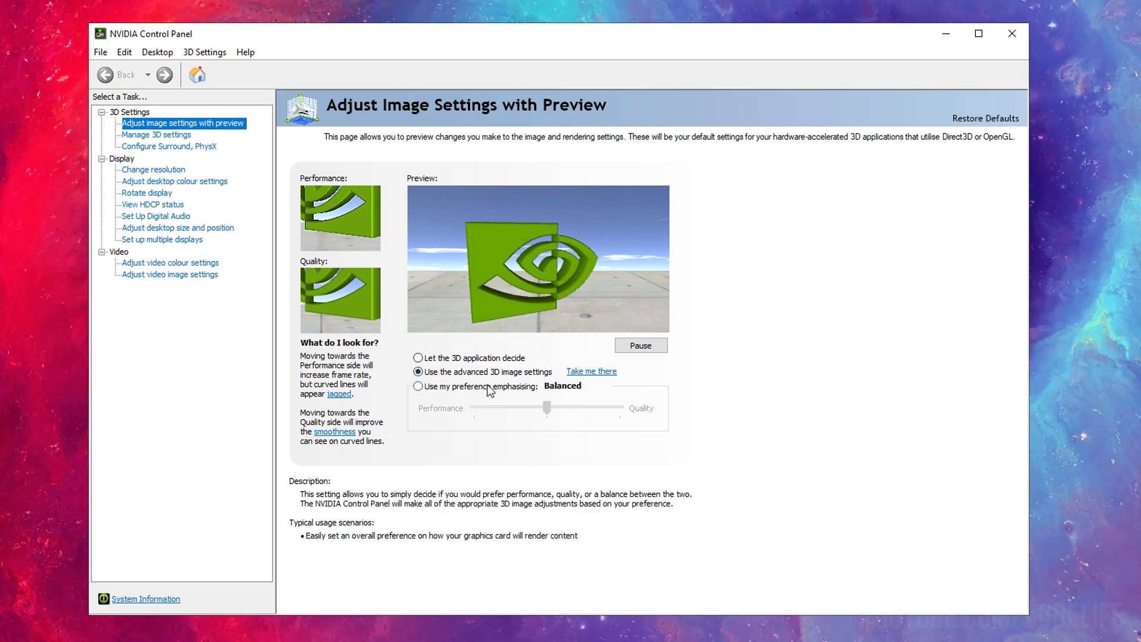
{"action": "left_click", "coordinate": [496, 388]}
{"action": "left_click_drag", "start_coordinate": [549, 410], "coordinate": [474, 409]}
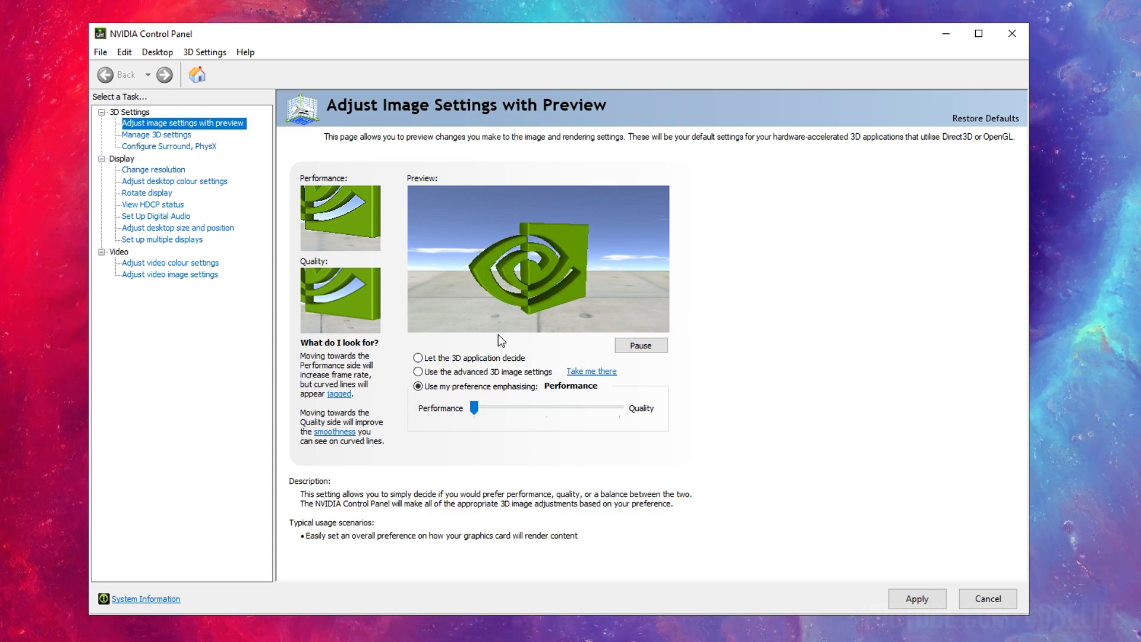
Switch back to the advanced 3D image settings and go to Manage 3D Settings
{"action": "mouse_move", "coordinate": [445, 374]}
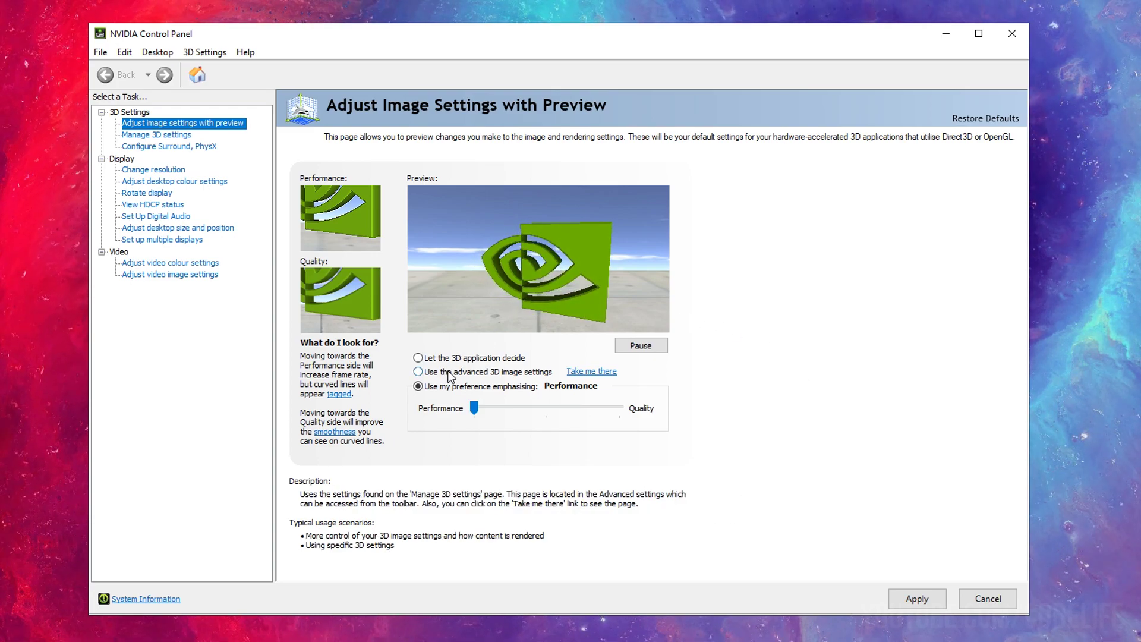
{"action": "left_click", "coordinate": [448, 375]}
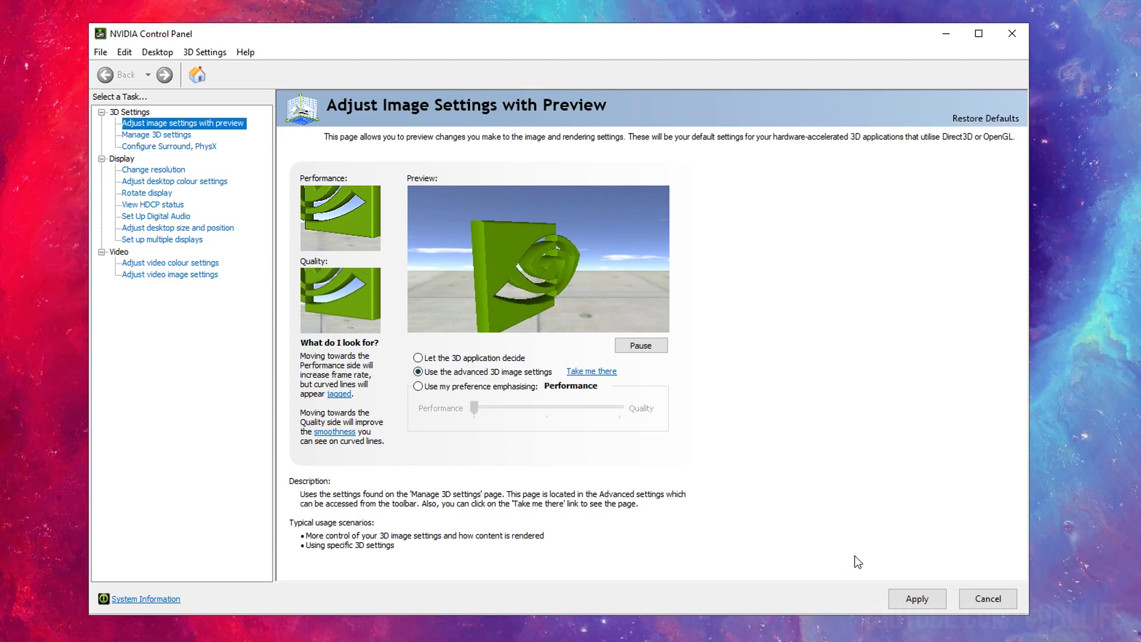
{"action": "left_click", "coordinate": [619, 374]}
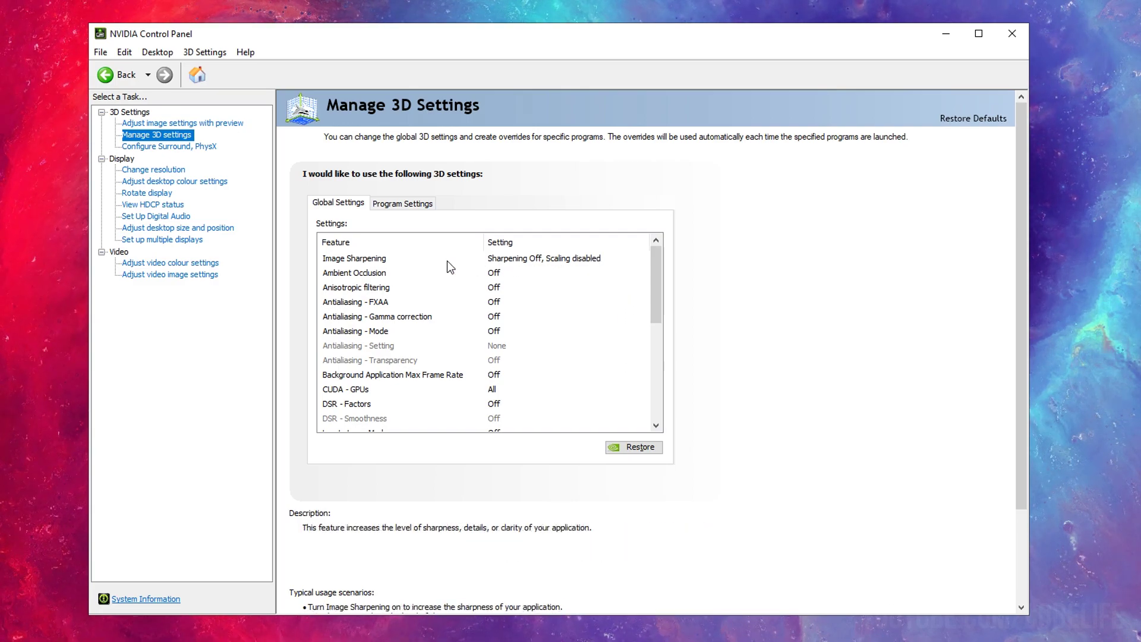
Add Fortnite from the recently used programs under Program Settings
{"action": "left_click", "coordinate": [405, 205]}
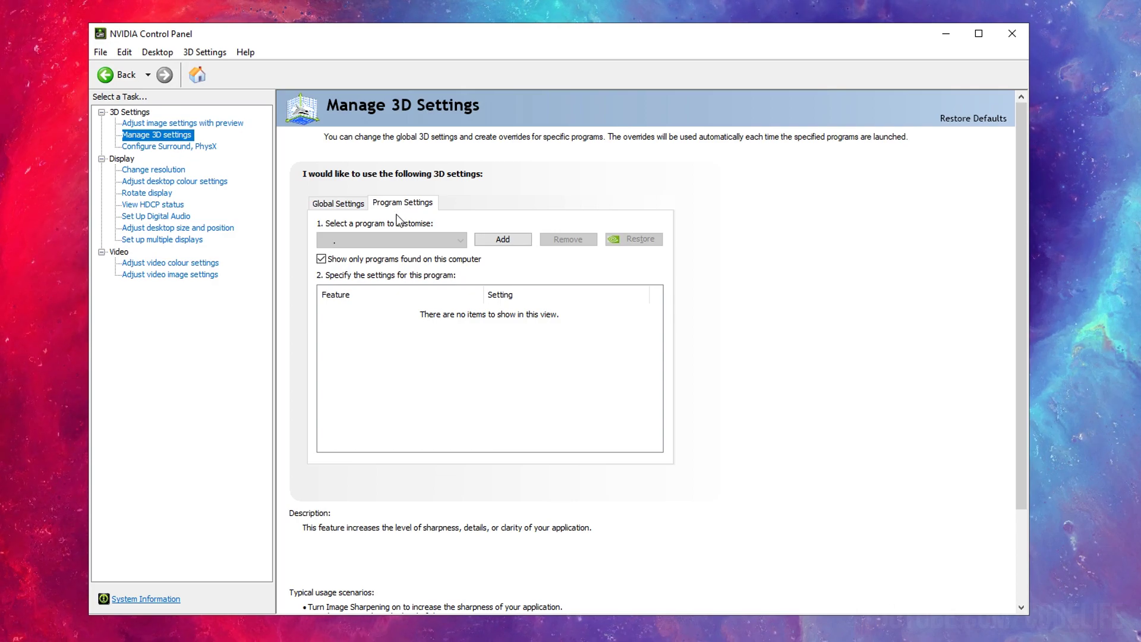
{"action": "left_click", "coordinate": [502, 239]}
{"action": "left_click", "coordinate": [451, 311]}
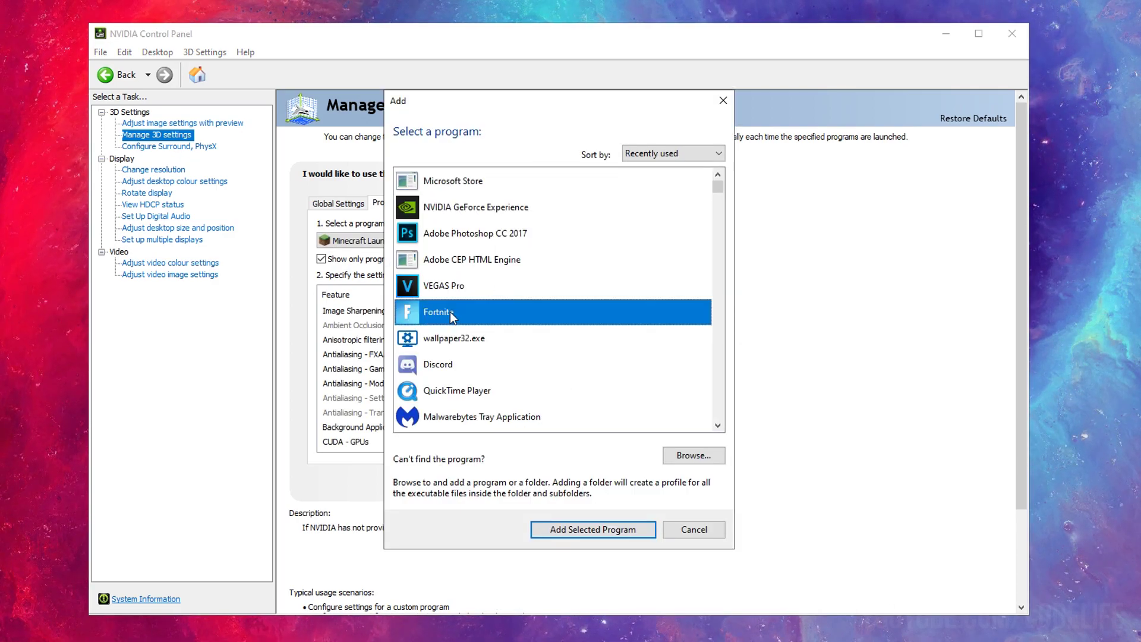
{"action": "left_click", "coordinate": [617, 524]}
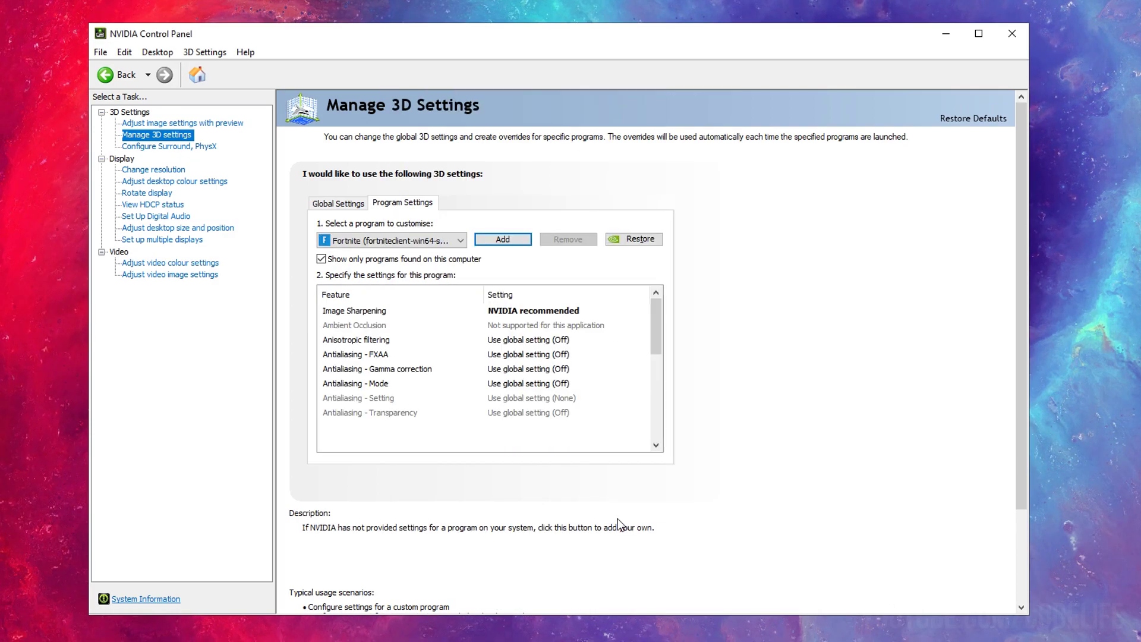
Confirm Fortnite is chosen, glance at Global Settings, and return to Fortnite's settings
{"action": "left_click", "coordinate": [460, 240]}
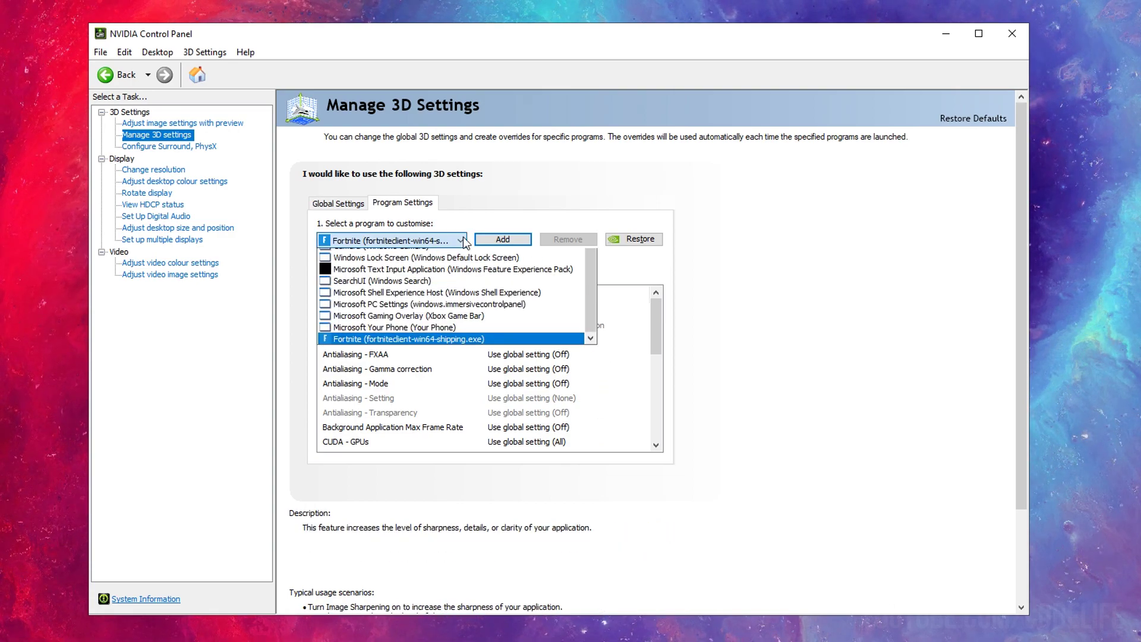
{"action": "left_click", "coordinate": [461, 240]}
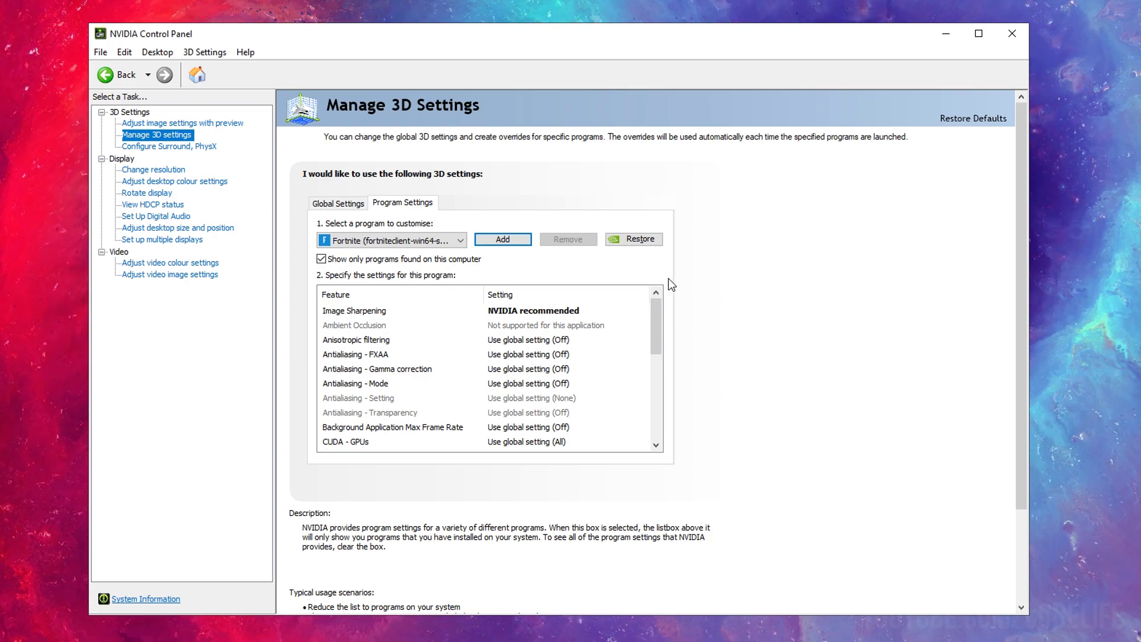
{"action": "left_click", "coordinate": [367, 204]}
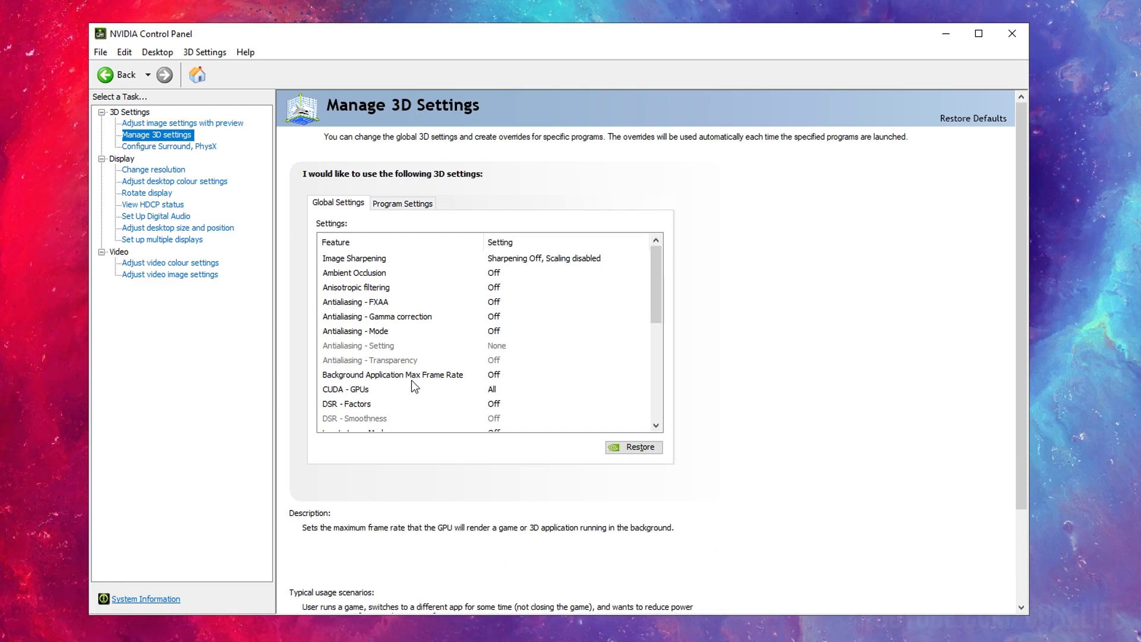
{"action": "left_click", "coordinate": [407, 203]}
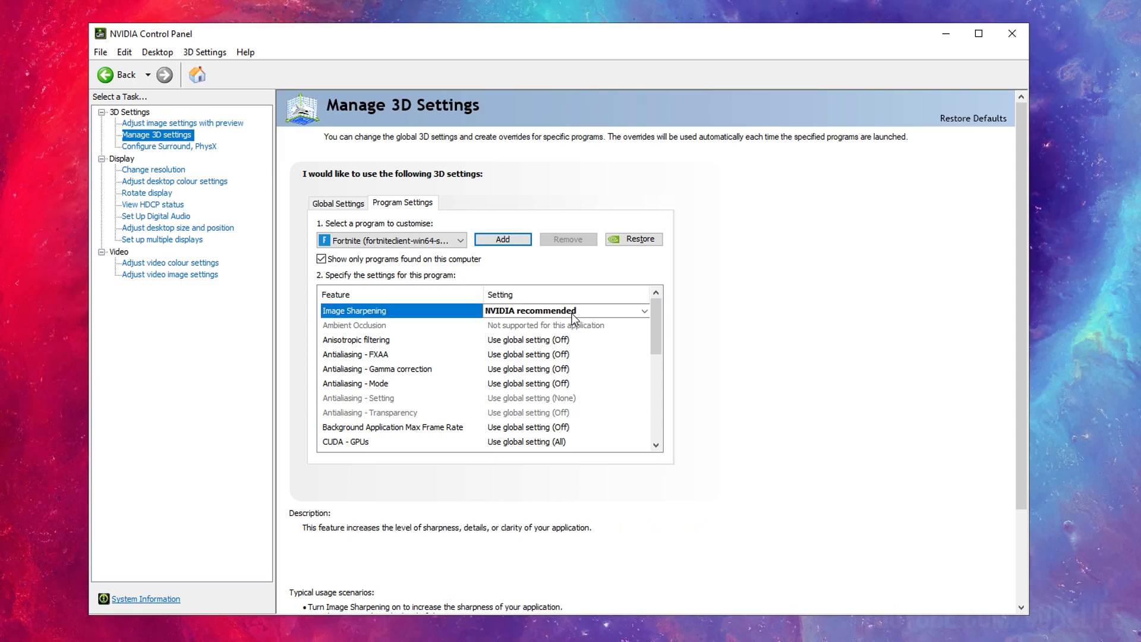
Turn Image Sharpening off and set Anisotropic filtering to Application-controlled
{"action": "left_click", "coordinate": [572, 313]}
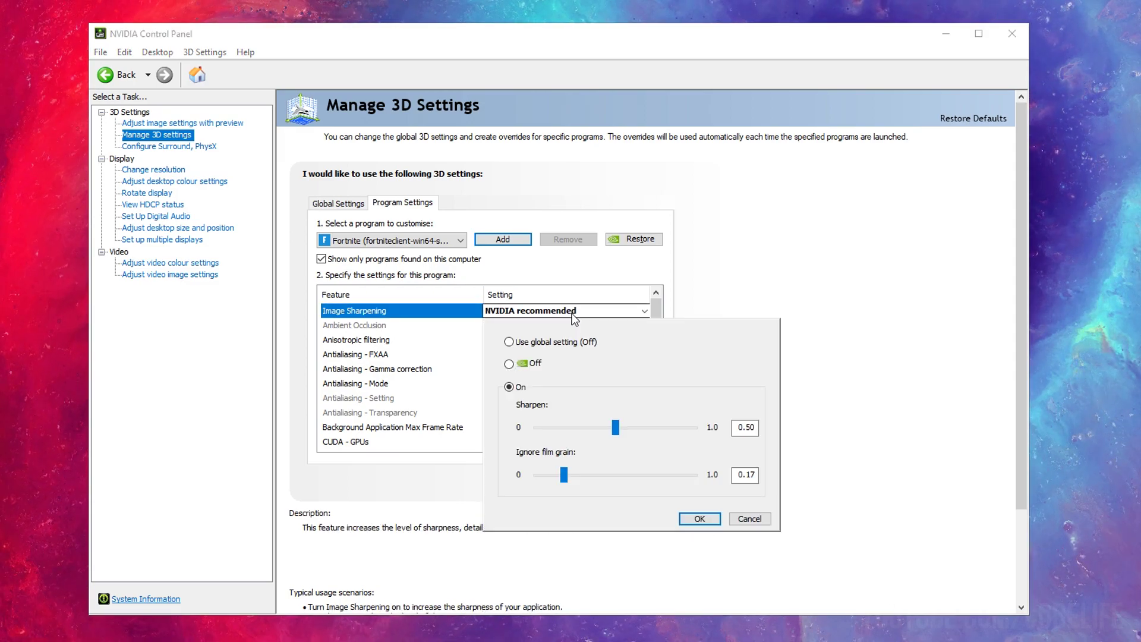
{"action": "left_click", "coordinate": [513, 365]}
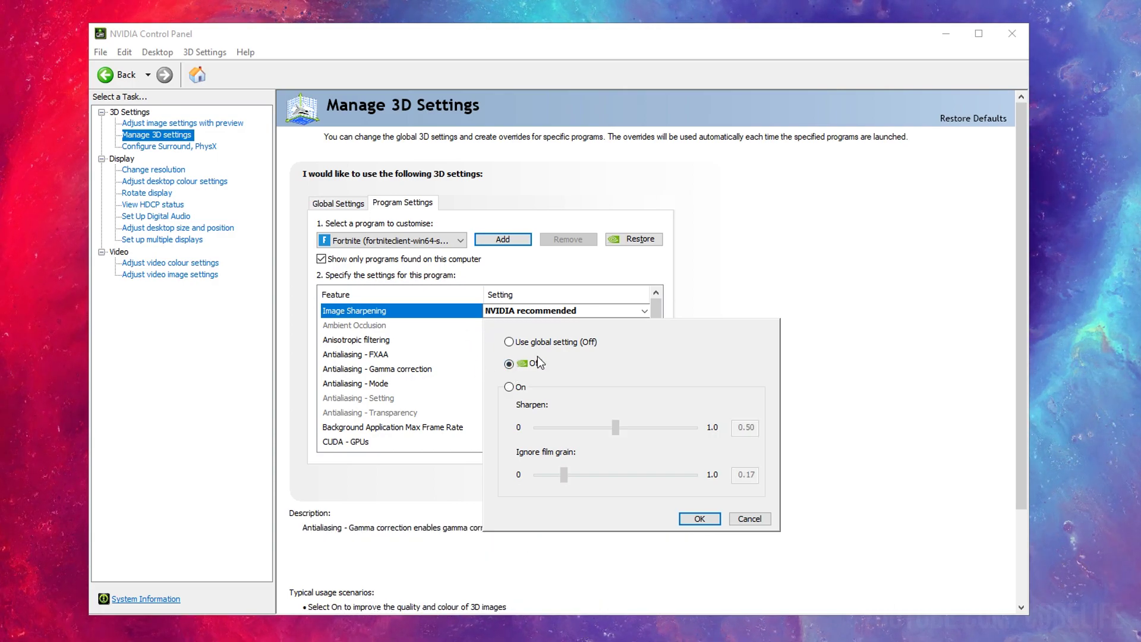
{"action": "left_click", "coordinate": [712, 518]}
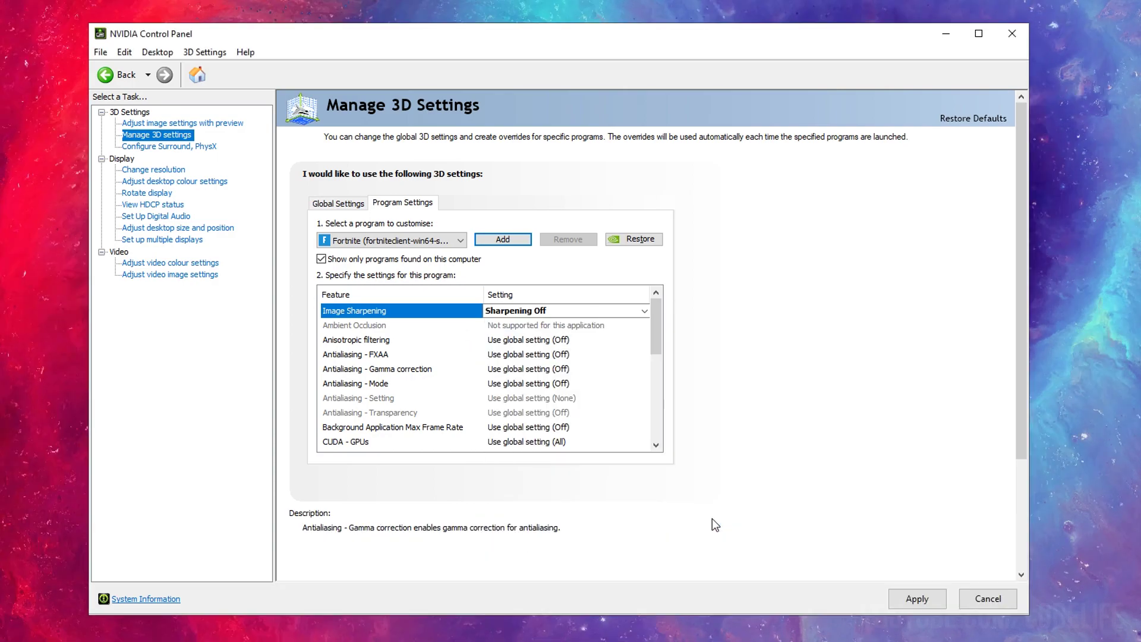
{"action": "left_click", "coordinate": [540, 340]}
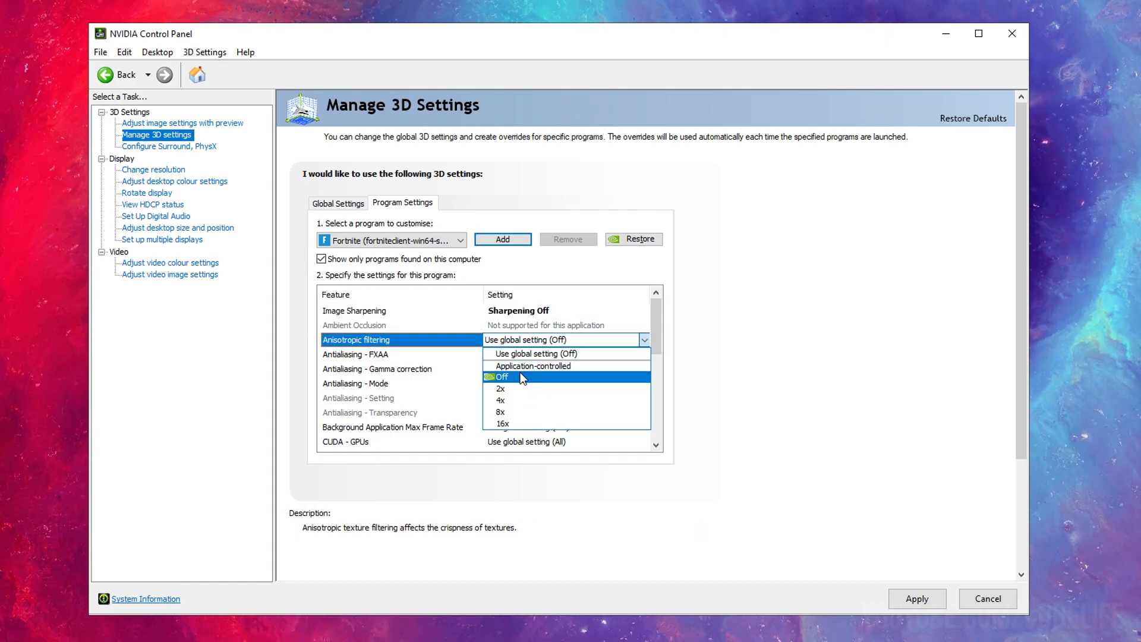
{"action": "left_click", "coordinate": [534, 365]}
Turn FXAA off, gamma correction on, and set Antialiasing Mode to Application-controlled
{"action": "left_click", "coordinate": [544, 356]}
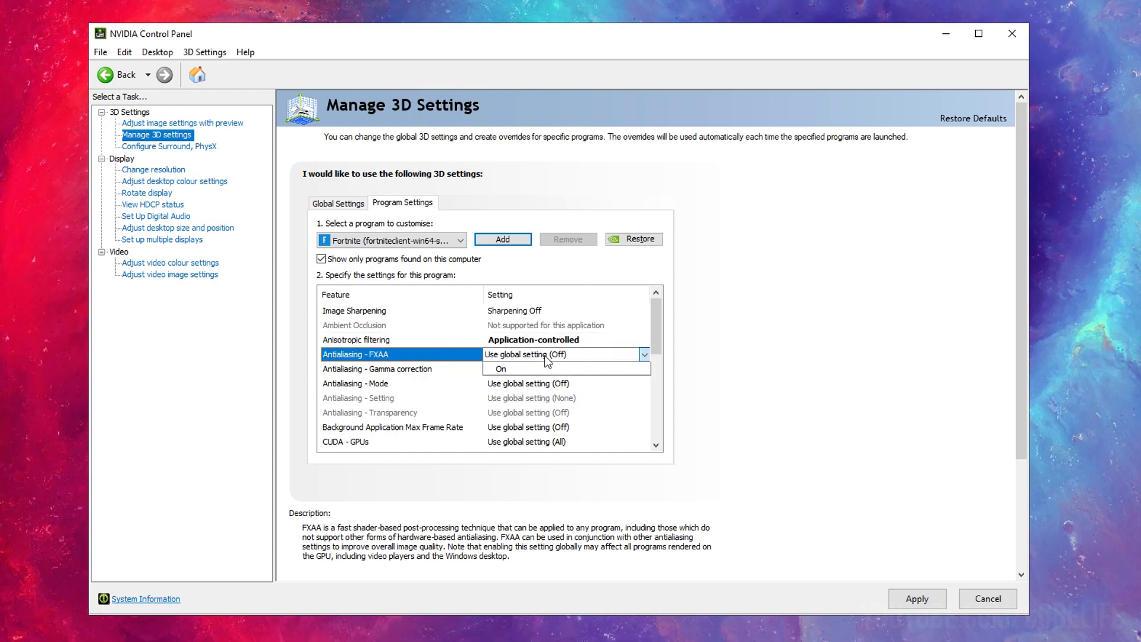
{"action": "left_click", "coordinate": [525, 381]}
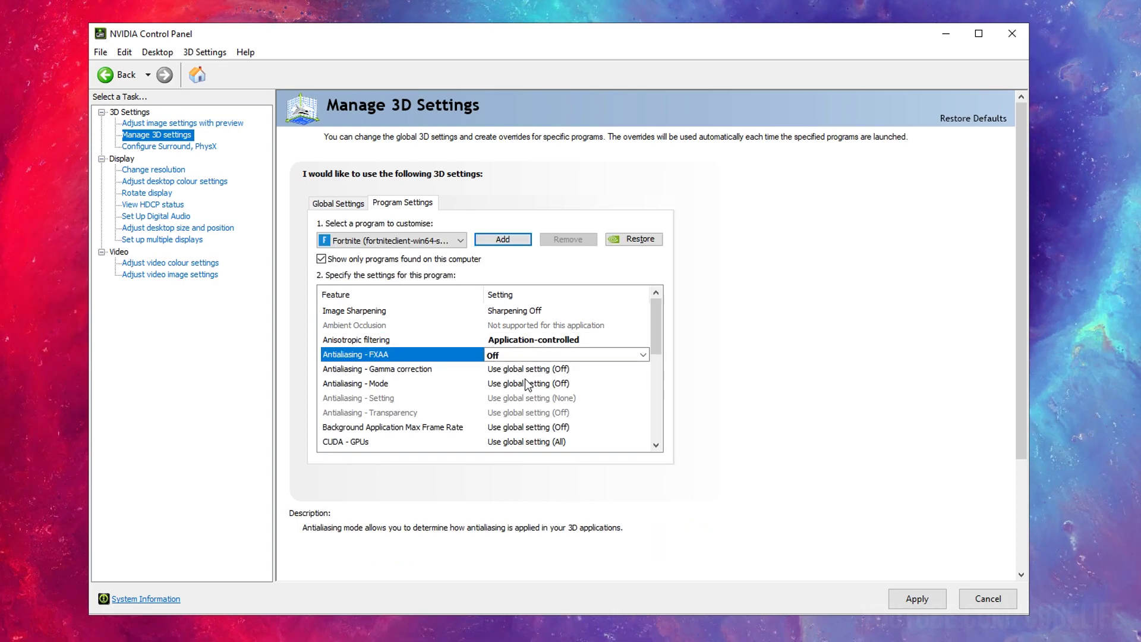
{"action": "left_click", "coordinate": [518, 370]}
{"action": "left_click", "coordinate": [515, 404]}
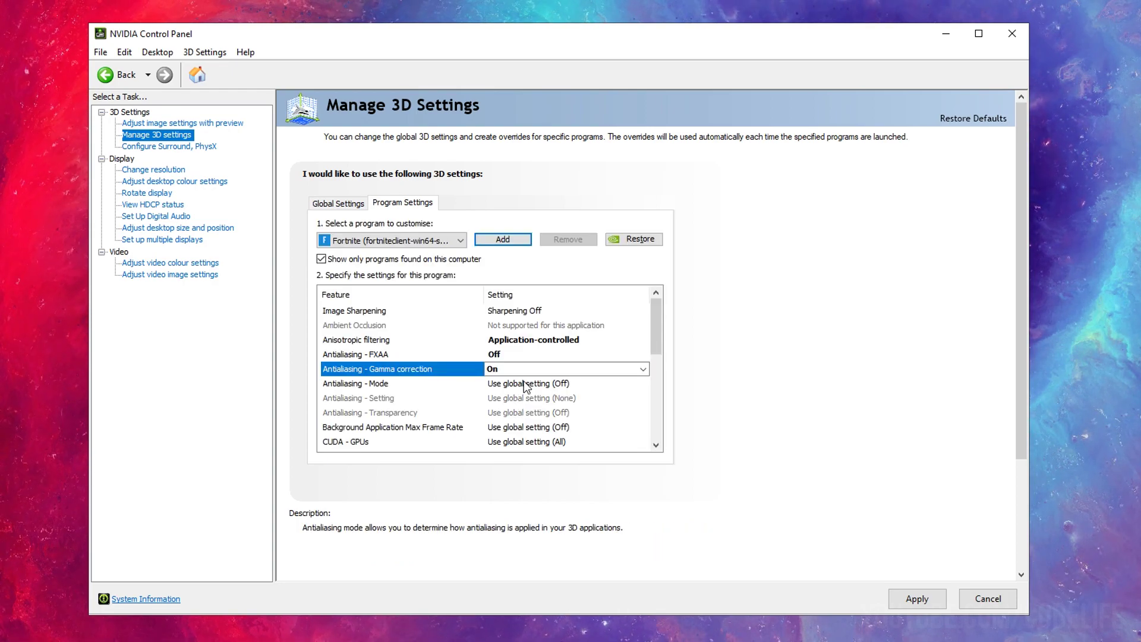
{"action": "left_click", "coordinate": [525, 386]}
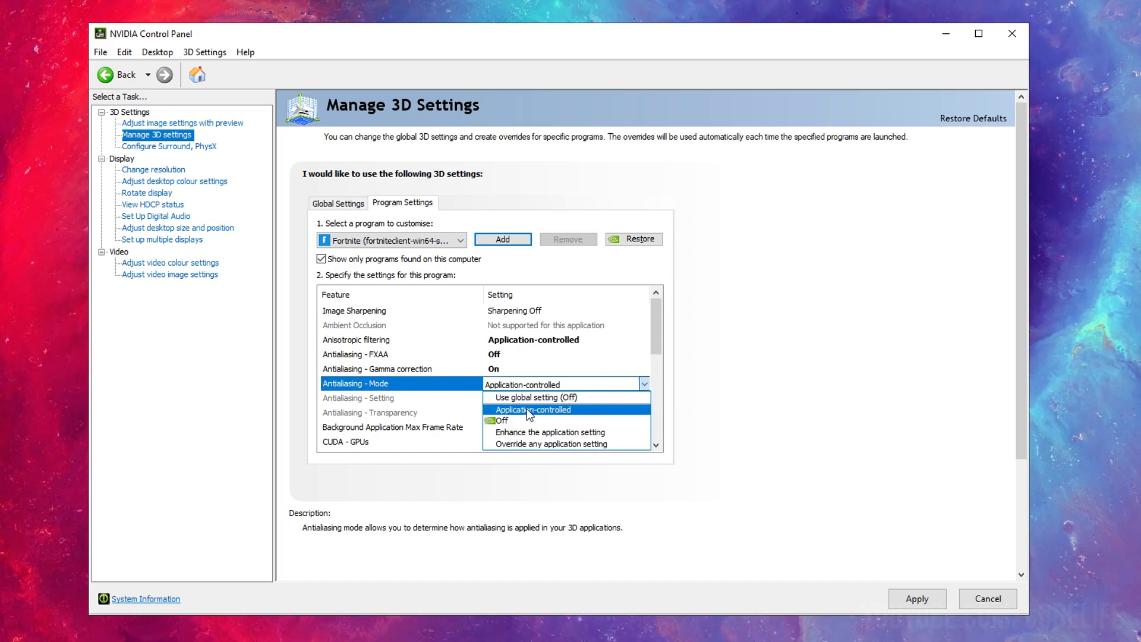
{"action": "left_click", "coordinate": [529, 410]}
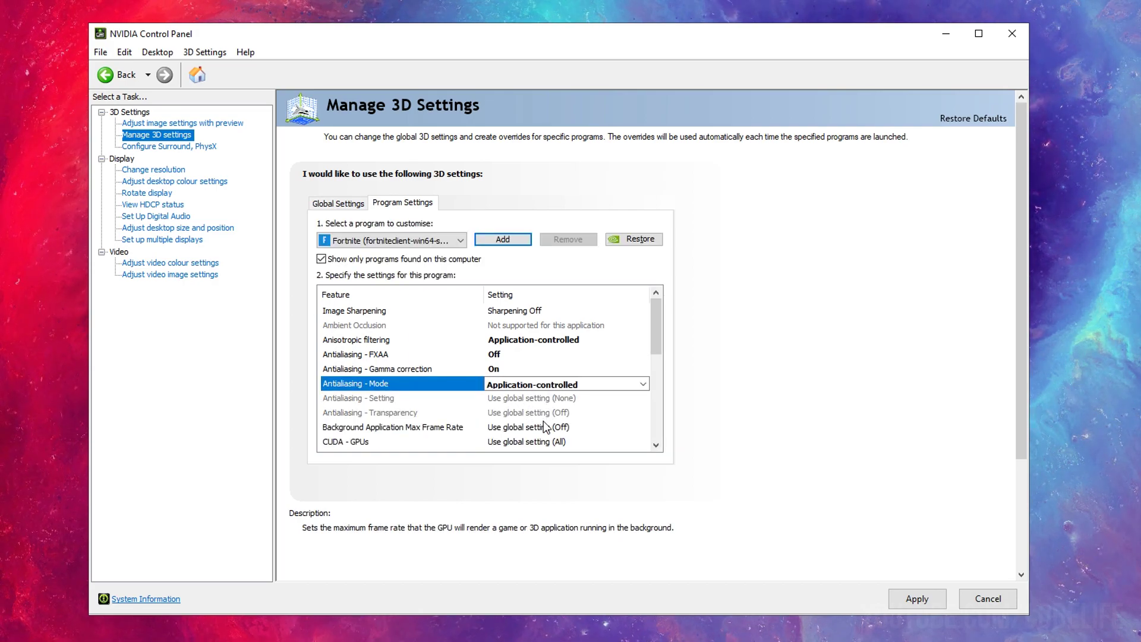
Review antialiasing transparency and keep CUDA - GPUs on the global setting
{"action": "left_click", "coordinate": [545, 413]}
{"action": "scroll", "coordinate": [558, 368], "scroll_direction": "down", "scroll_amount": 2}
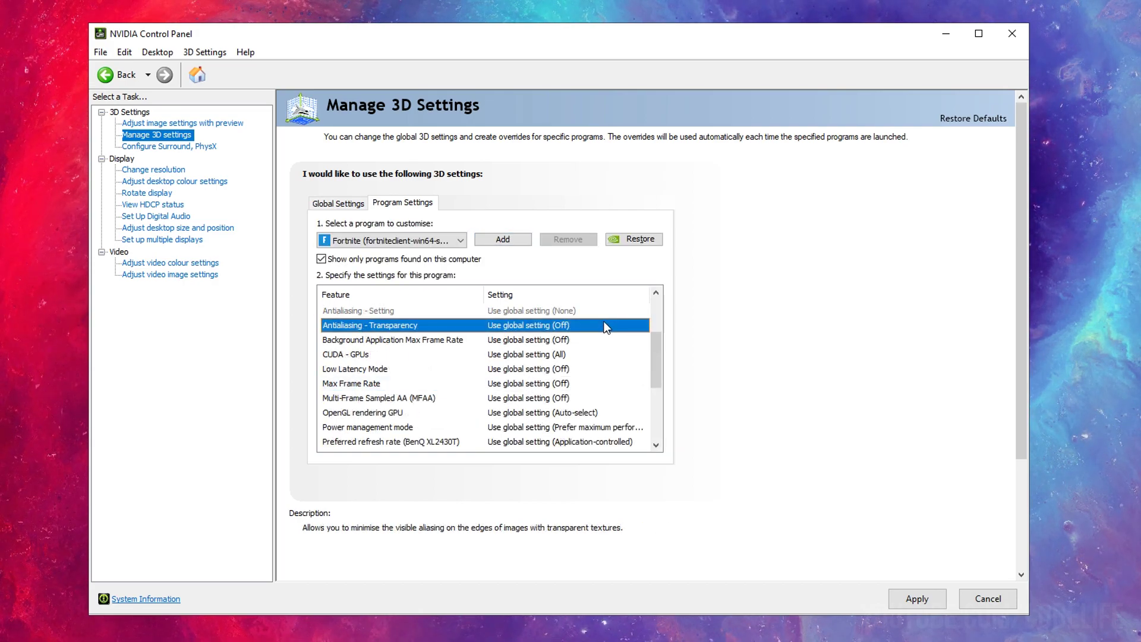
{"action": "left_click", "coordinate": [564, 354]}
{"action": "left_click", "coordinate": [564, 354]}
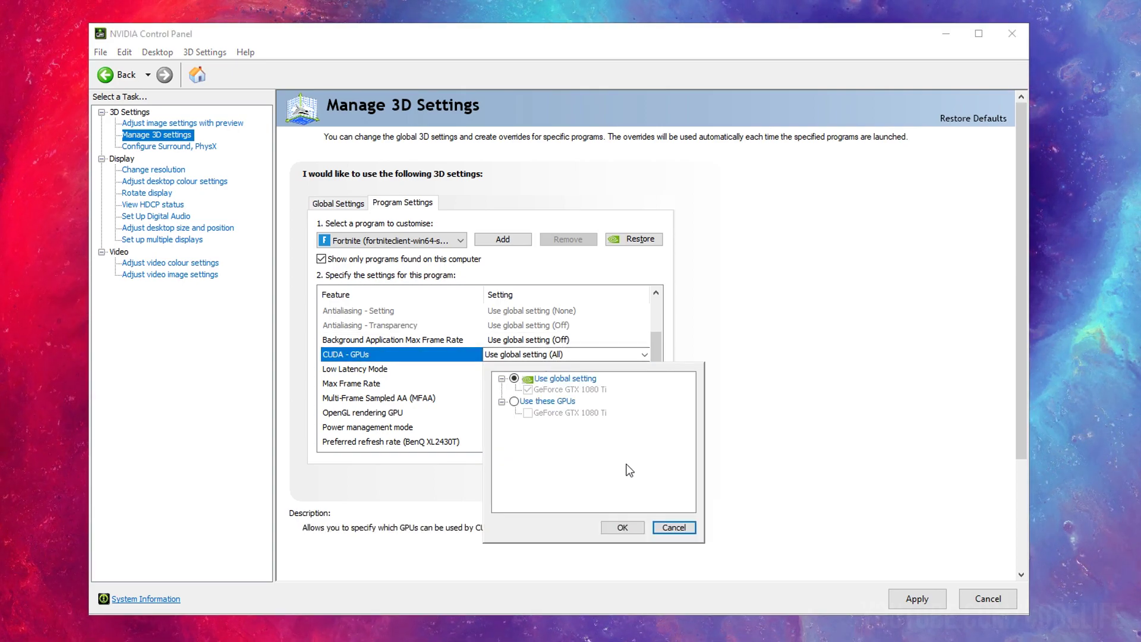
{"action": "left_click", "coordinate": [623, 527]}
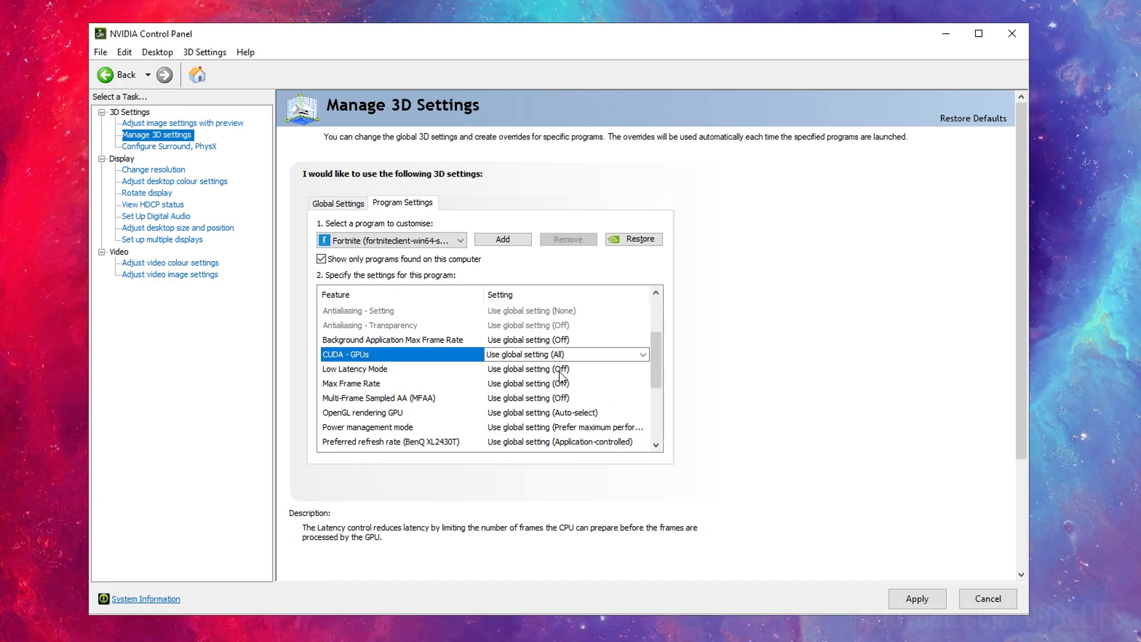
Set Low Latency Mode to Ultra, then change it to Off
{"action": "left_click", "coordinate": [543, 369]}
{"action": "left_click", "coordinate": [535, 370]}
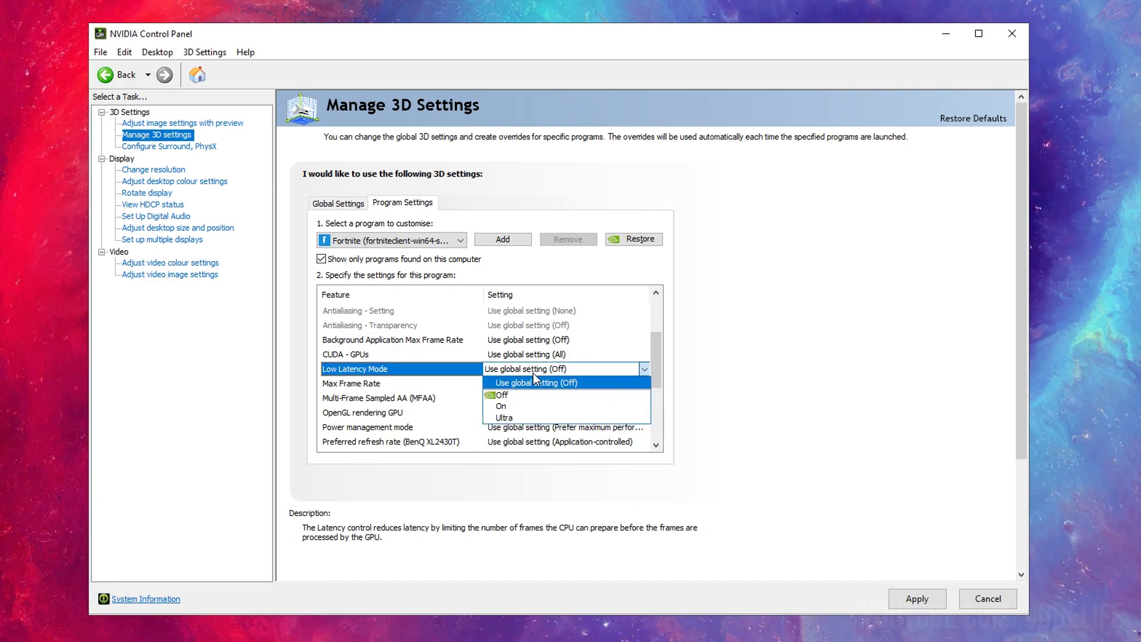
{"action": "left_click", "coordinate": [523, 418]}
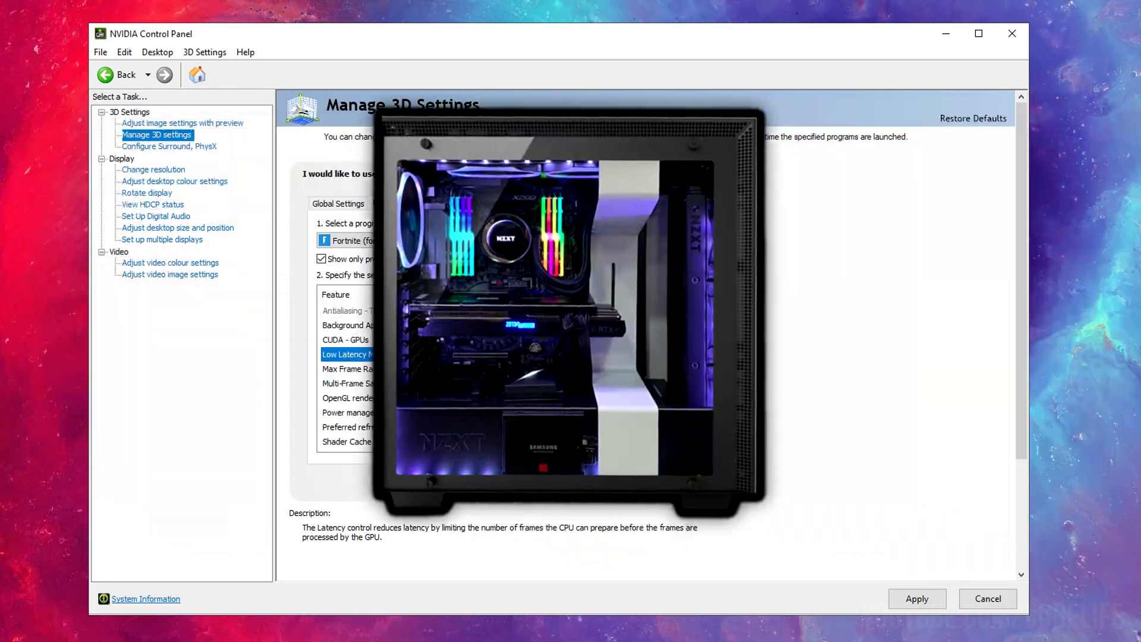
{"action": "left_click", "coordinate": [535, 354]}
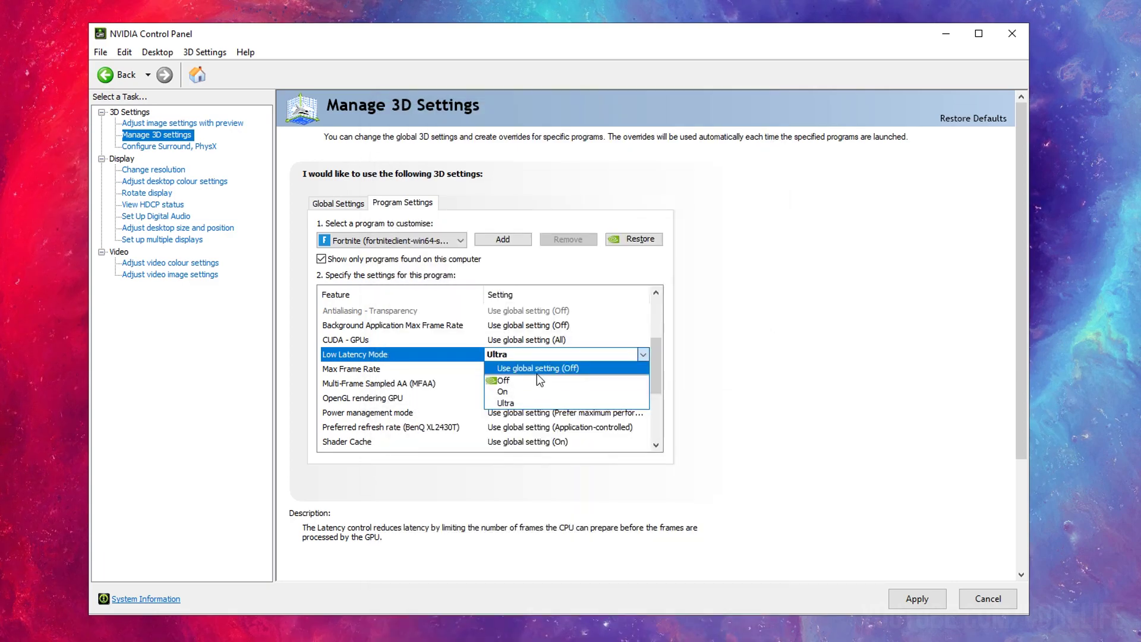
{"action": "left_click", "coordinate": [523, 379]}
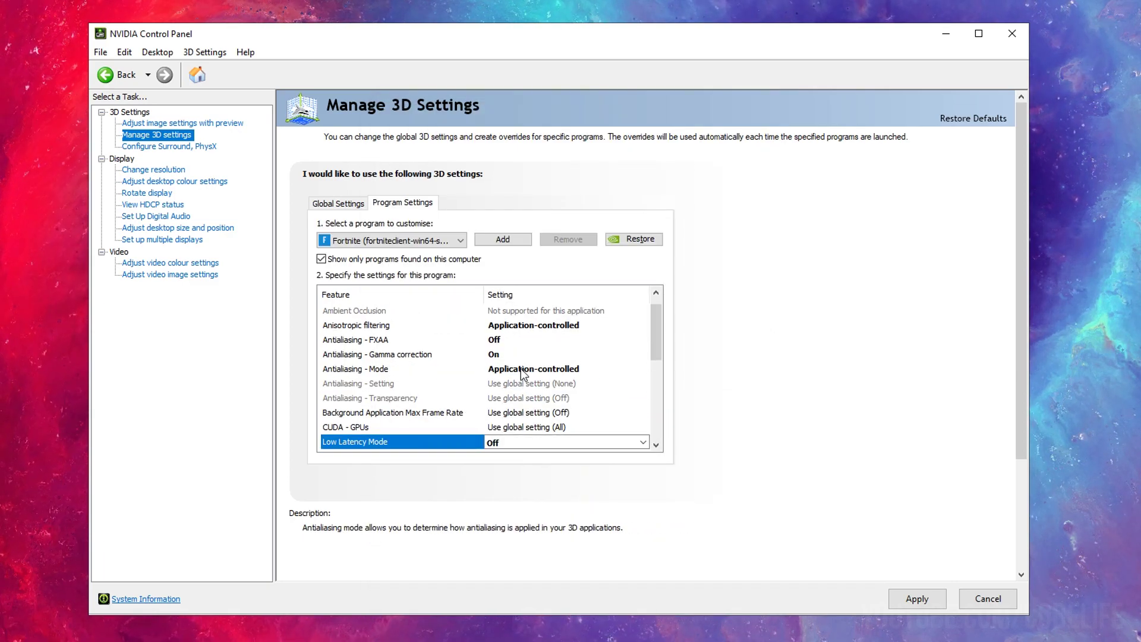
{"action": "scroll", "coordinate": [523, 374], "scroll_direction": "down", "scroll_amount": 2}
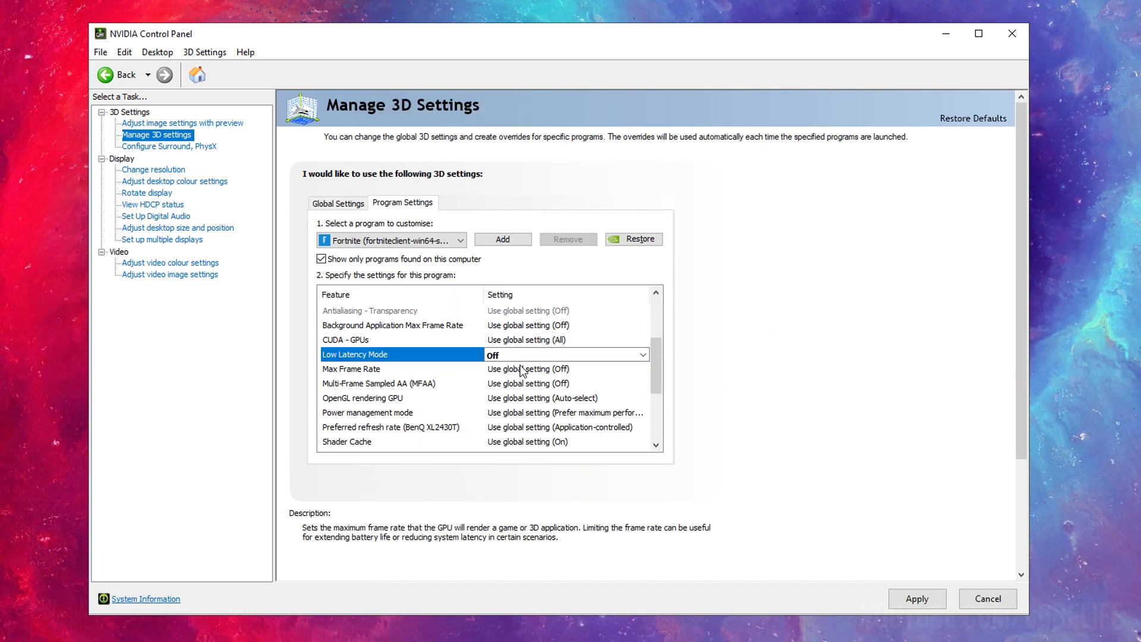
Turn Max Frame Rate and MFAA off for Fortnite
{"action": "left_click", "coordinate": [573, 373]}
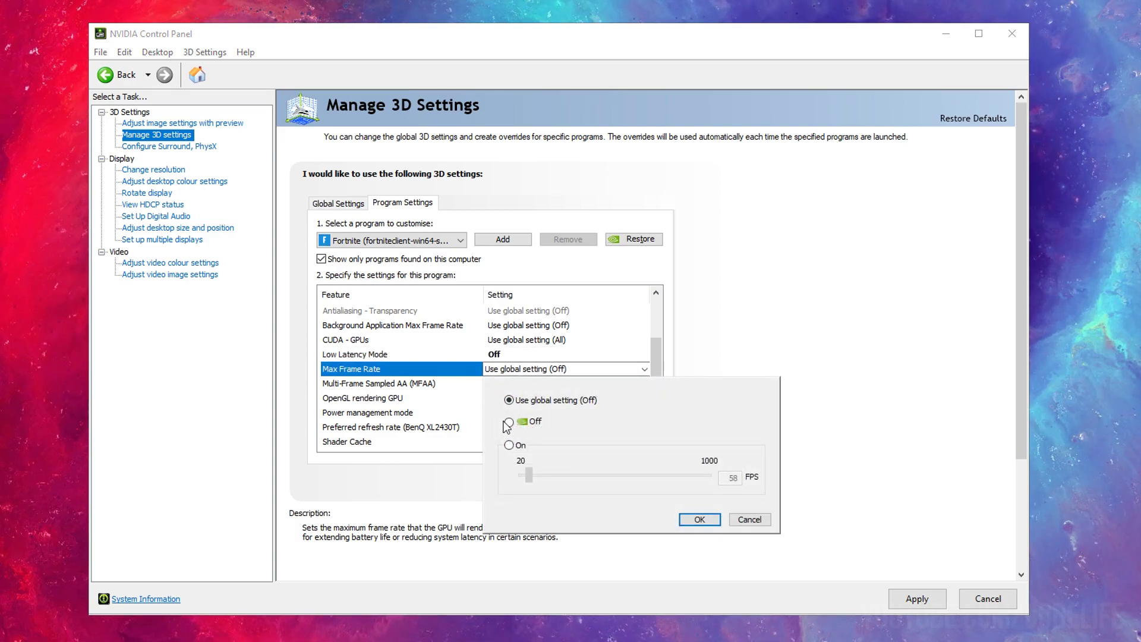
{"action": "left_click", "coordinate": [509, 422]}
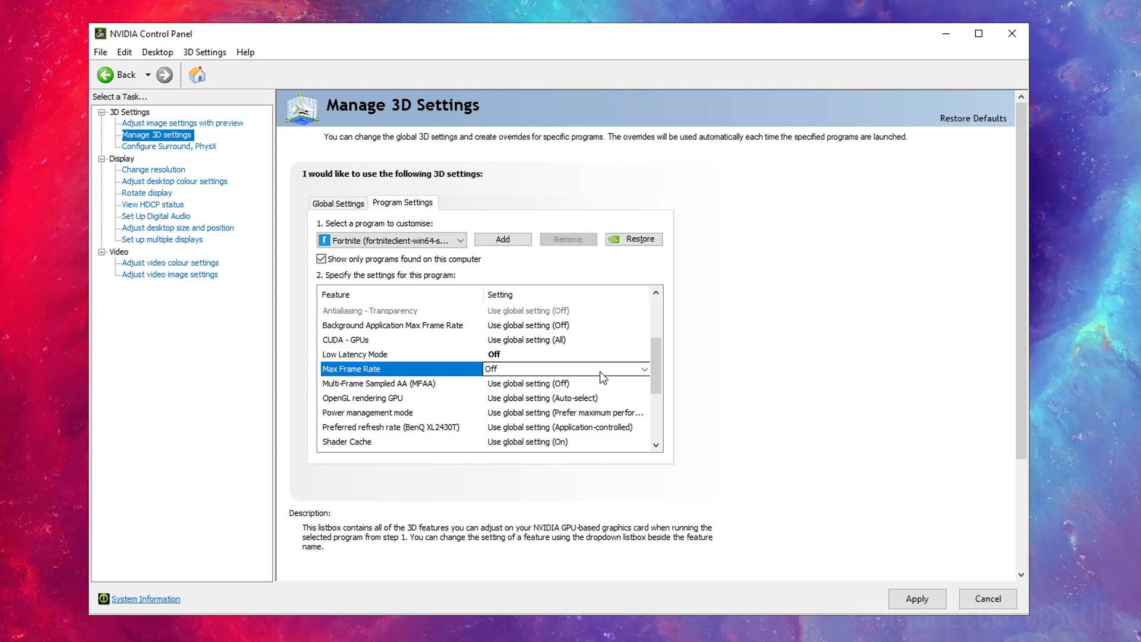
{"action": "left_click", "coordinate": [586, 384]}
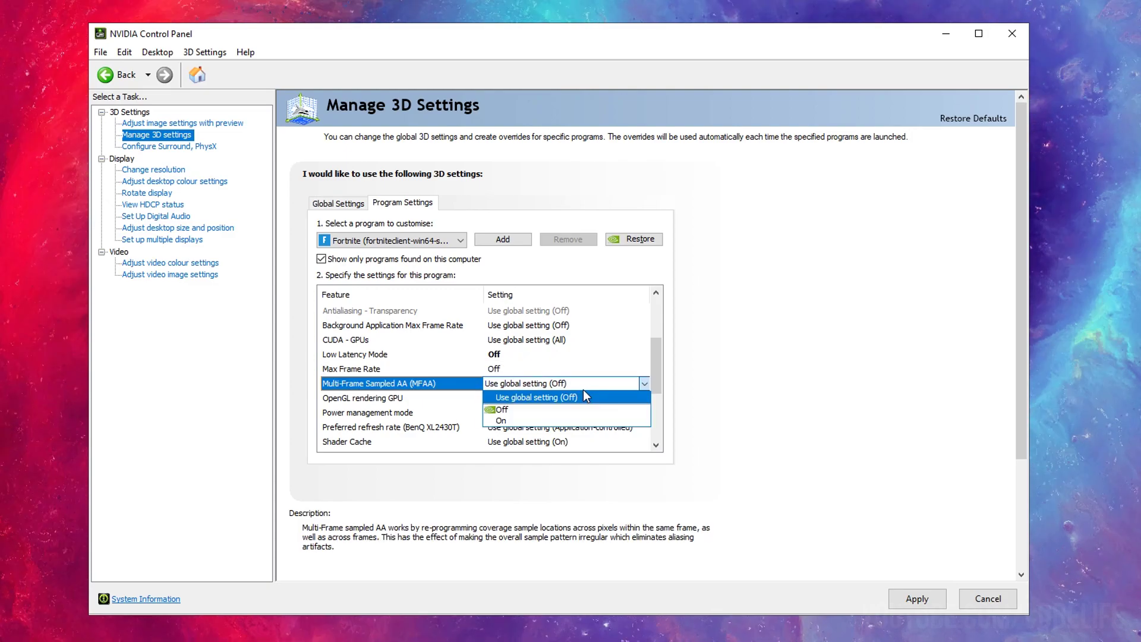
{"action": "left_click", "coordinate": [517, 411]}
{"action": "scroll", "coordinate": [515, 399], "scroll_direction": "down", "scroll_amount": 2}
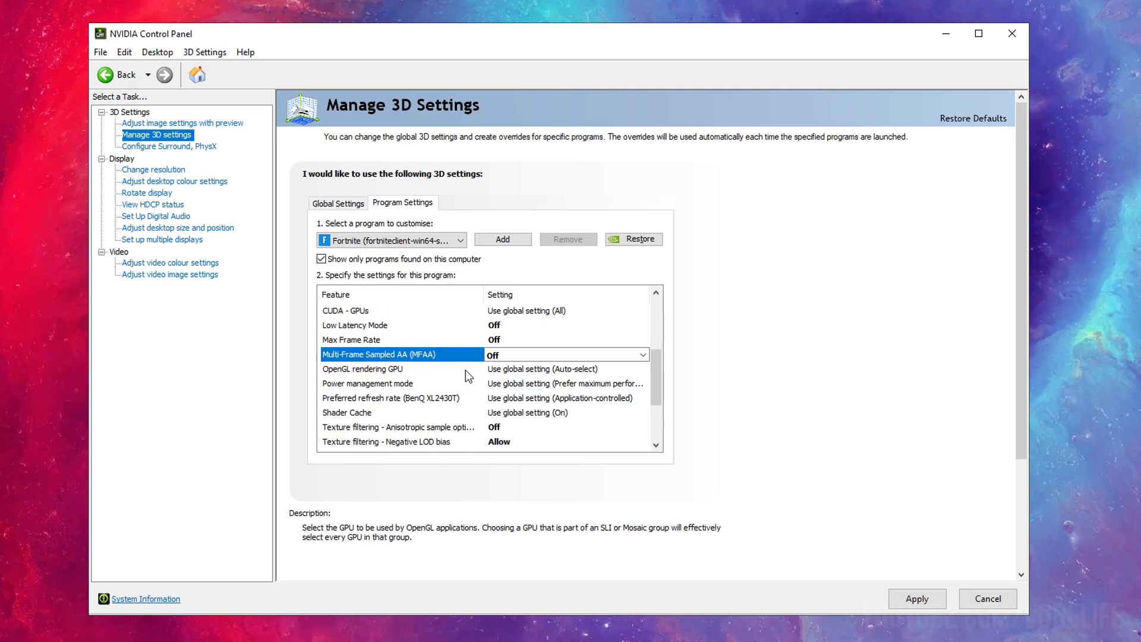
Render OpenGL on the GeForce GTX 1080 Ti and set power management to Prefer maximum performance
{"action": "left_click", "coordinate": [515, 369]}
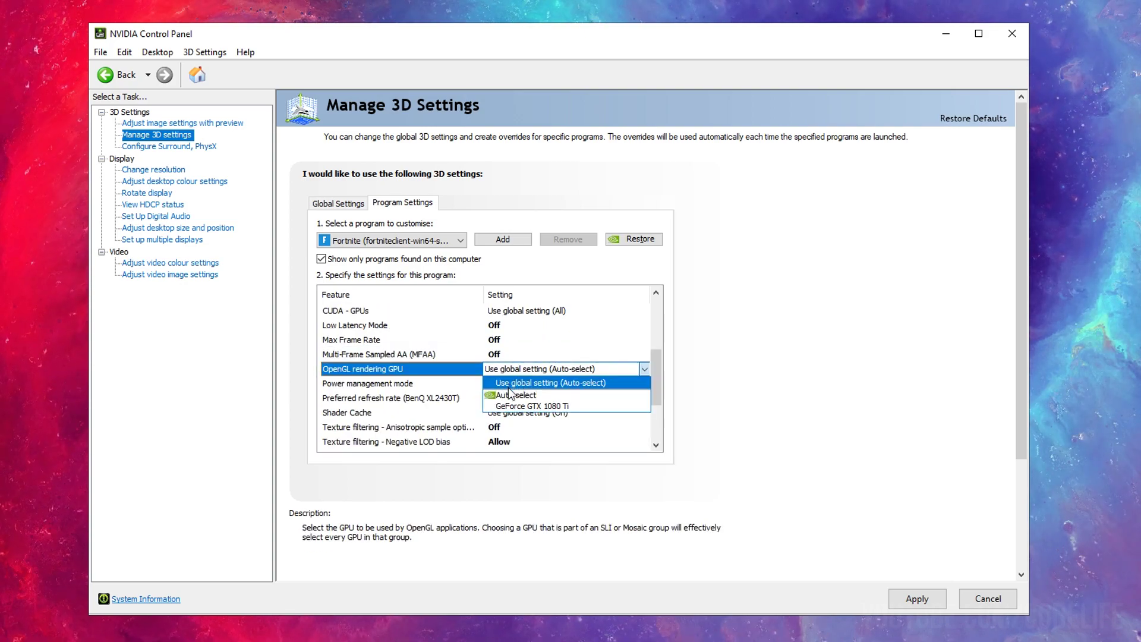
{"action": "left_click", "coordinate": [549, 407]}
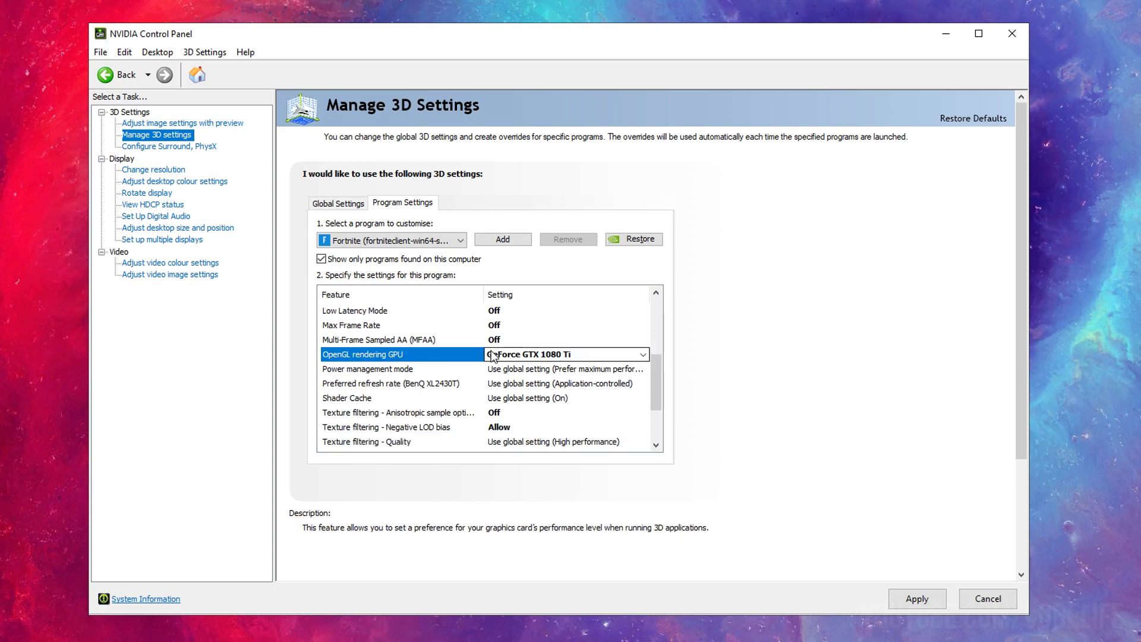
{"action": "left_click", "coordinate": [554, 370]}
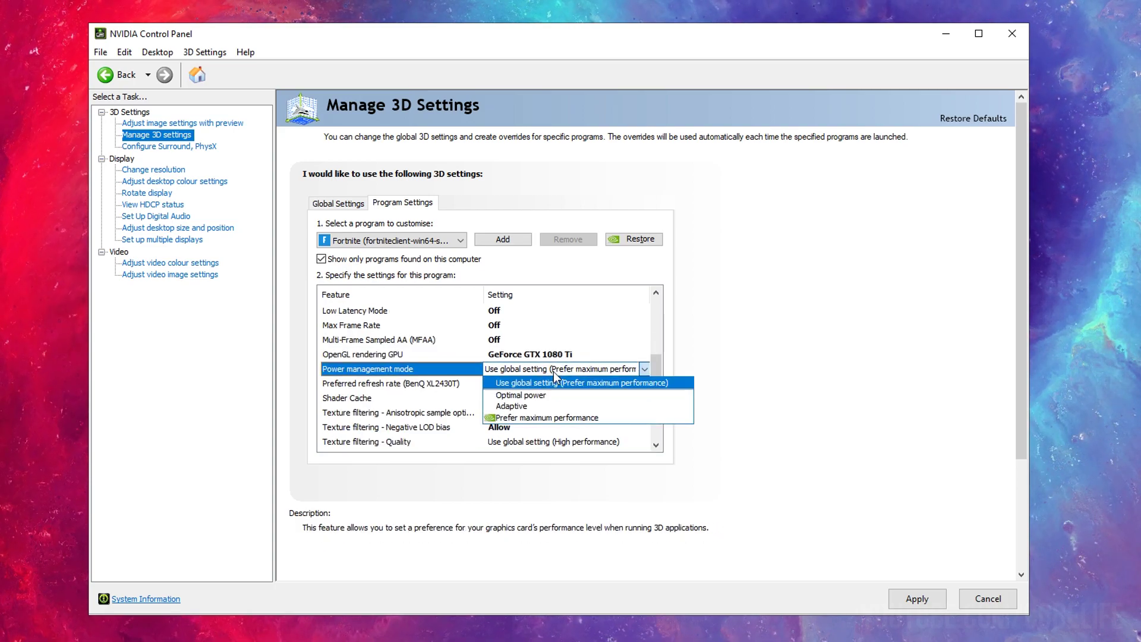
{"action": "left_click", "coordinate": [540, 418]}
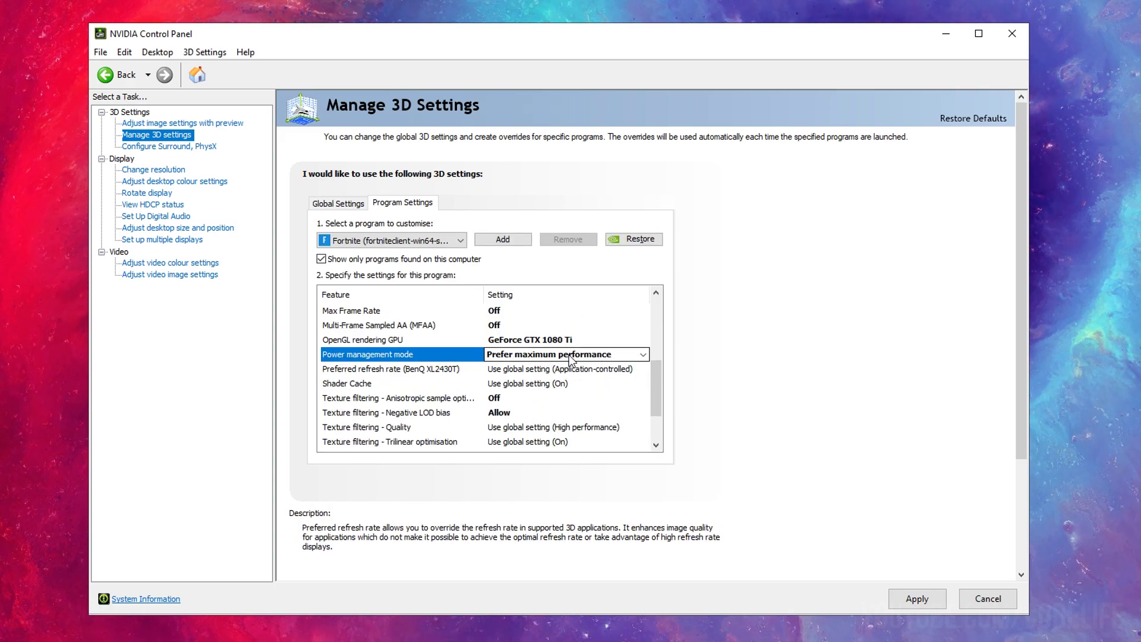
{"action": "left_click", "coordinate": [534, 369]}
{"action": "left_click", "coordinate": [530, 383]}
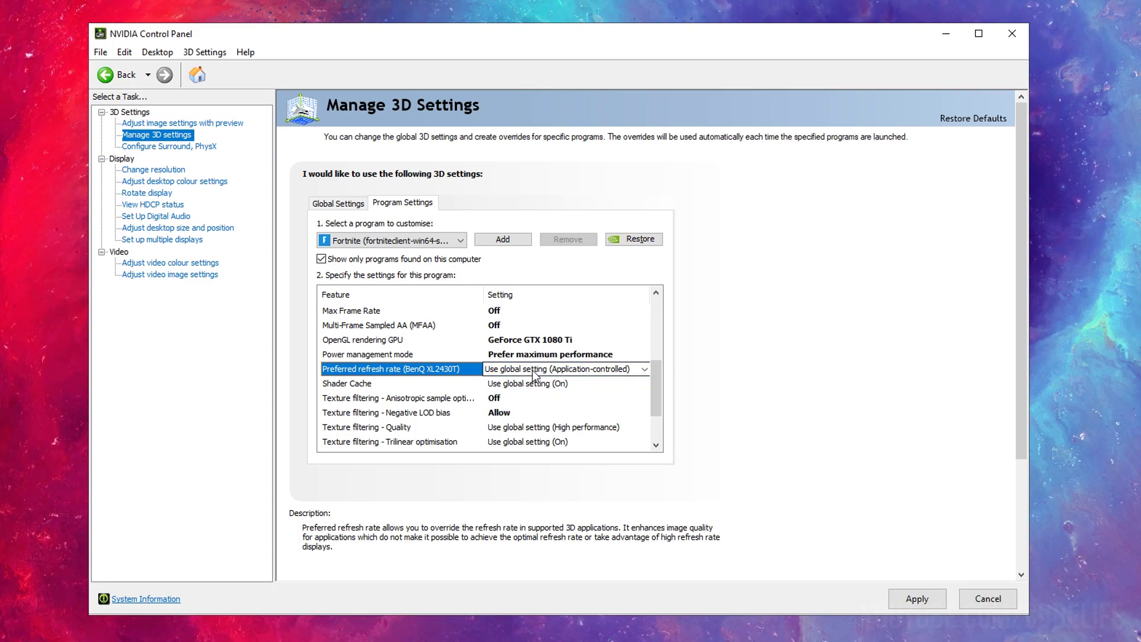
{"action": "left_click", "coordinate": [527, 383]}
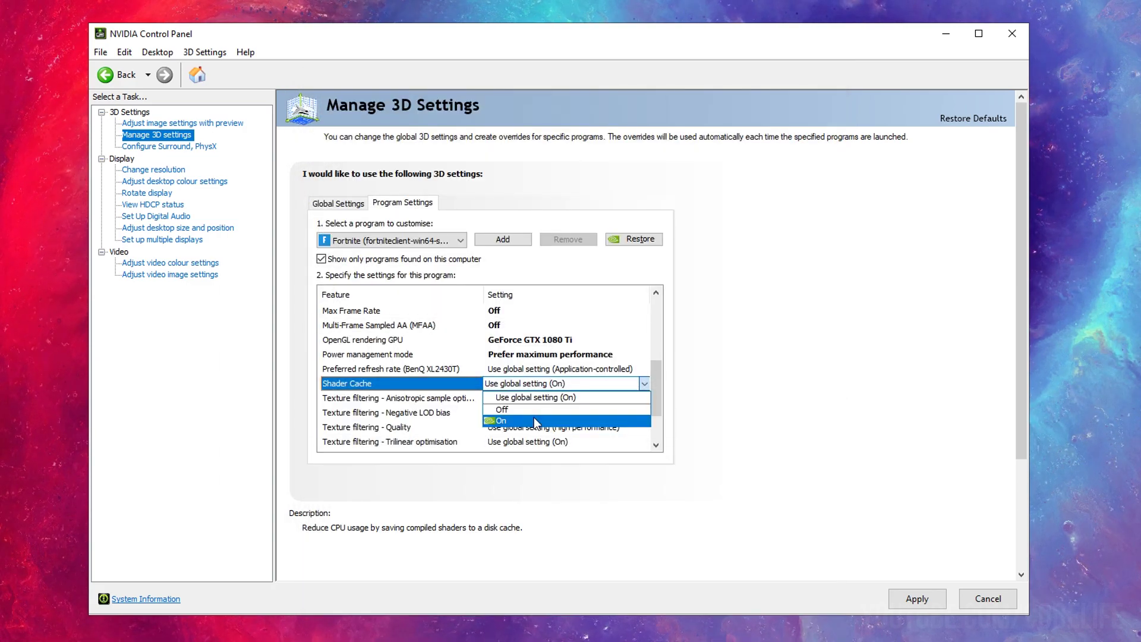
Set Shader Cache to Off, then switch it On
{"action": "left_click", "coordinate": [537, 410]}
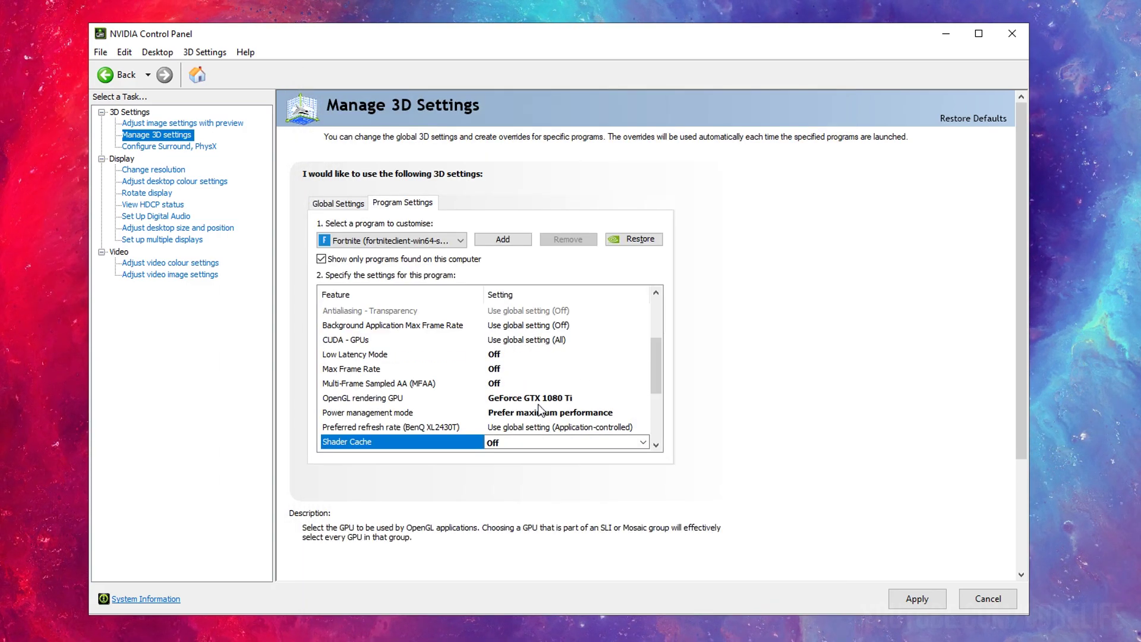
{"action": "scroll", "coordinate": [537, 404], "scroll_direction": "down", "scroll_amount": 2}
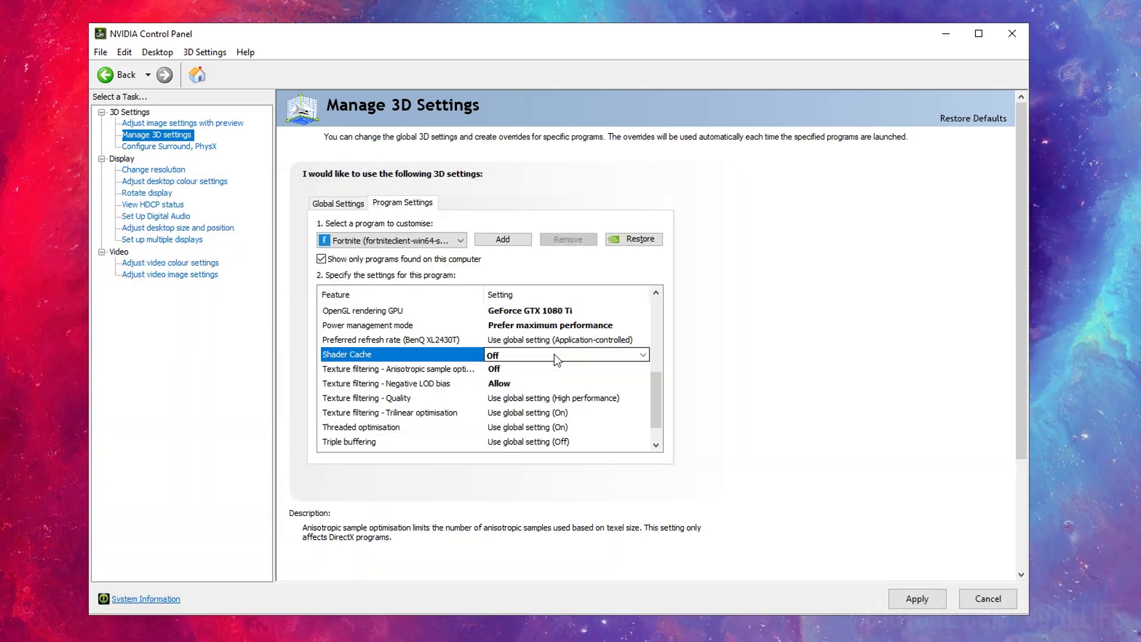
{"action": "left_click", "coordinate": [554, 354]}
{"action": "left_click", "coordinate": [531, 391]}
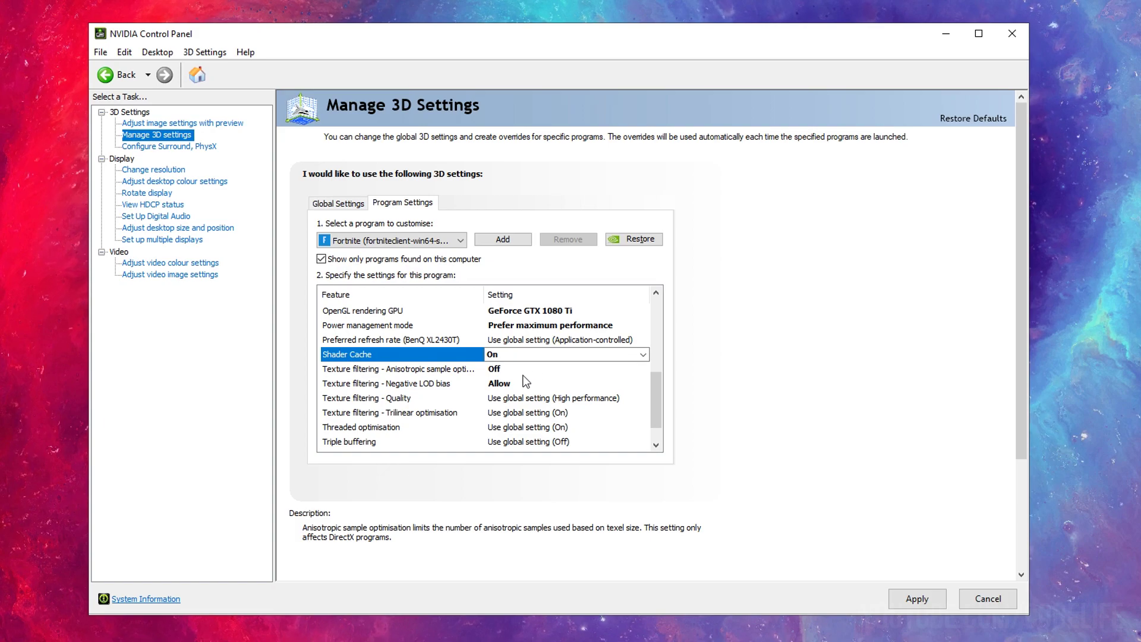
Set anisotropic sample optimisation On, Negative LOD bias Allow, and texture filtering quality Quality
{"action": "left_click", "coordinate": [518, 372]}
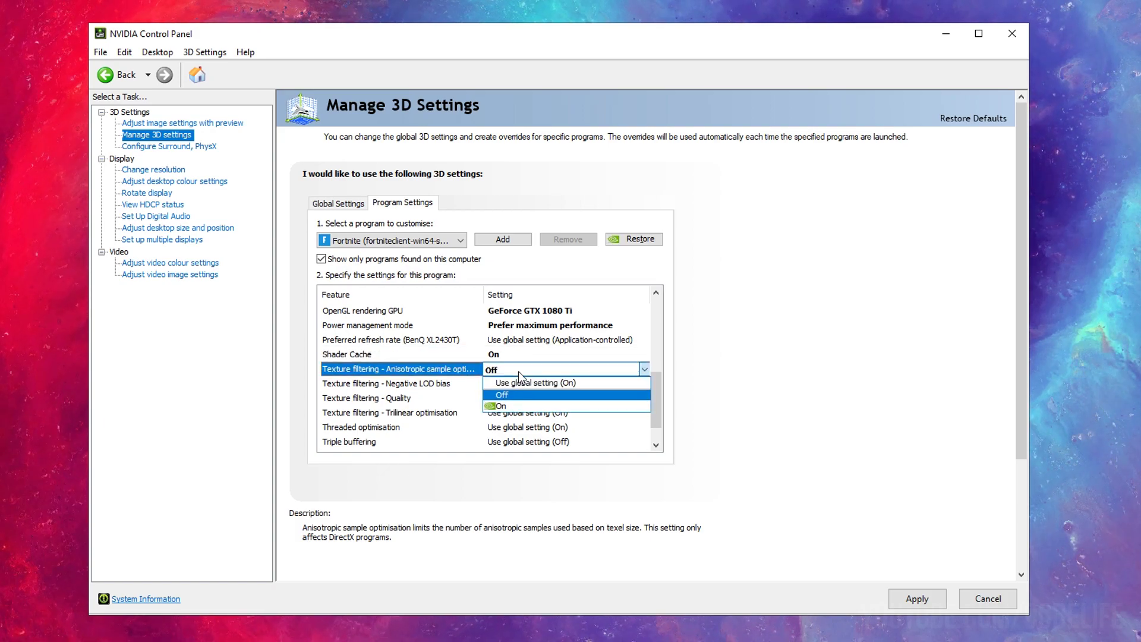
{"action": "left_click", "coordinate": [500, 405]}
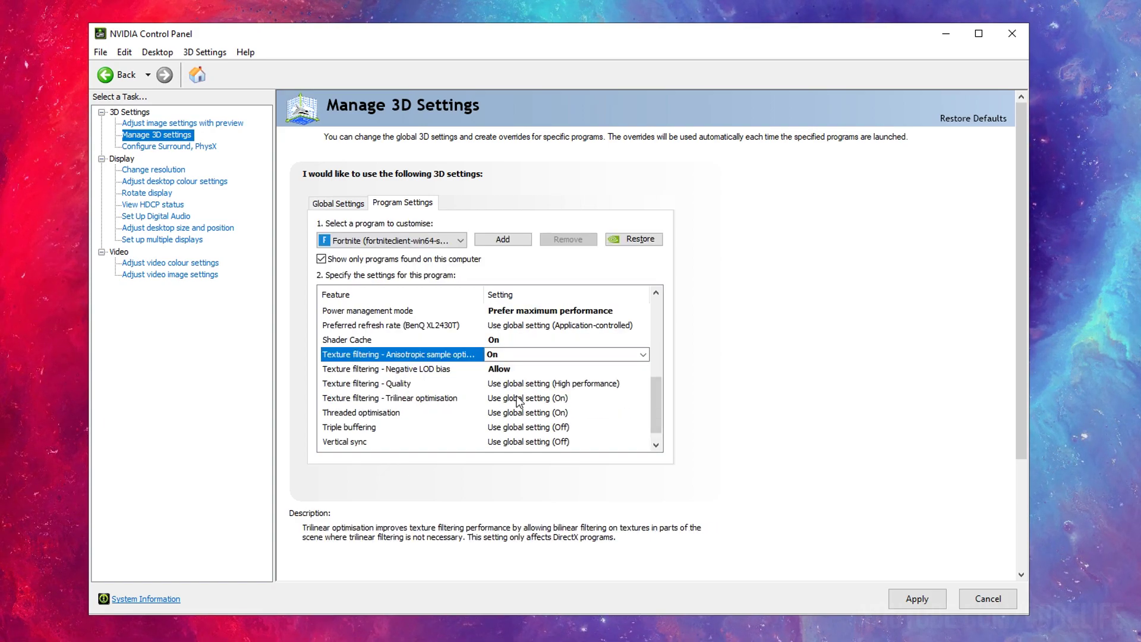
{"action": "left_click", "coordinate": [515, 372]}
{"action": "left_click", "coordinate": [516, 394]}
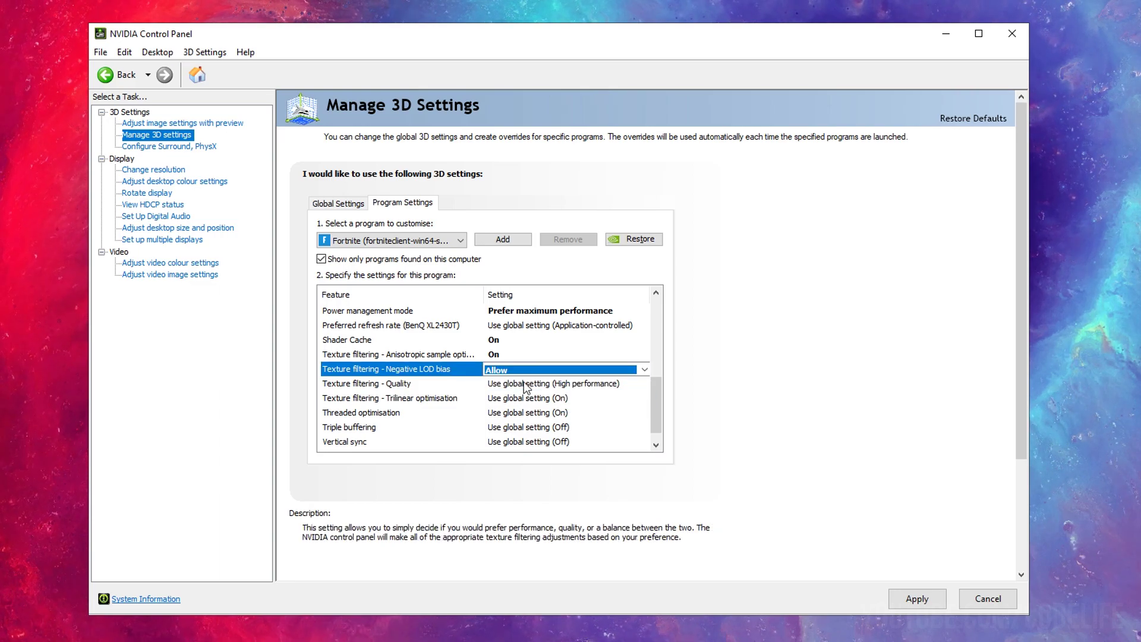
{"action": "left_click", "coordinate": [515, 383]}
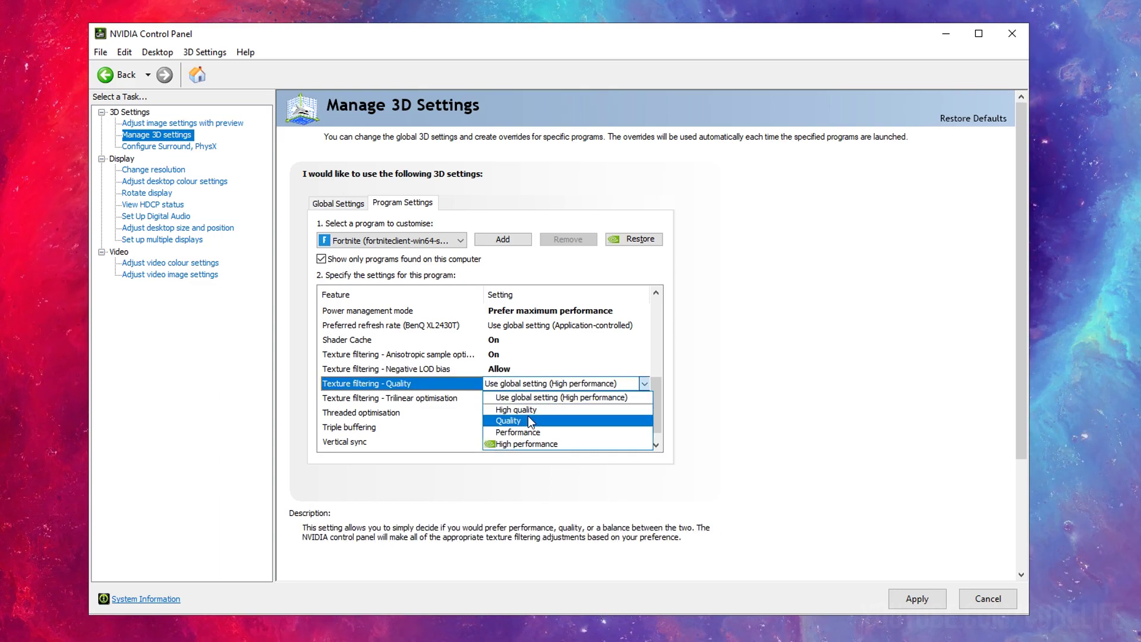
{"action": "left_click", "coordinate": [527, 416]}
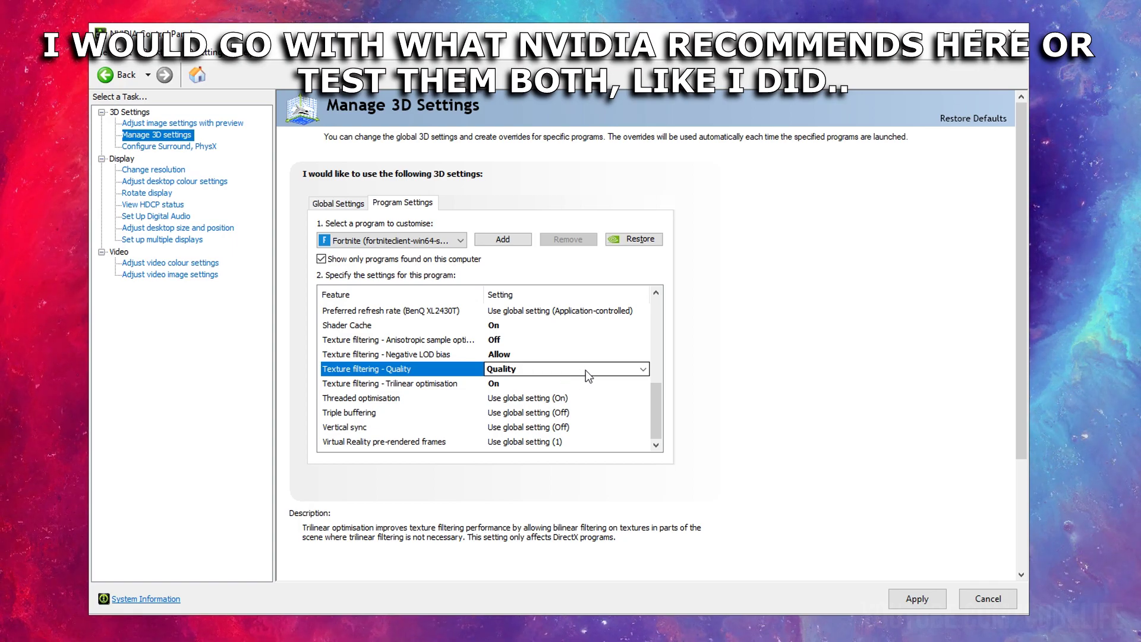
{"action": "left_click", "coordinate": [586, 370]}
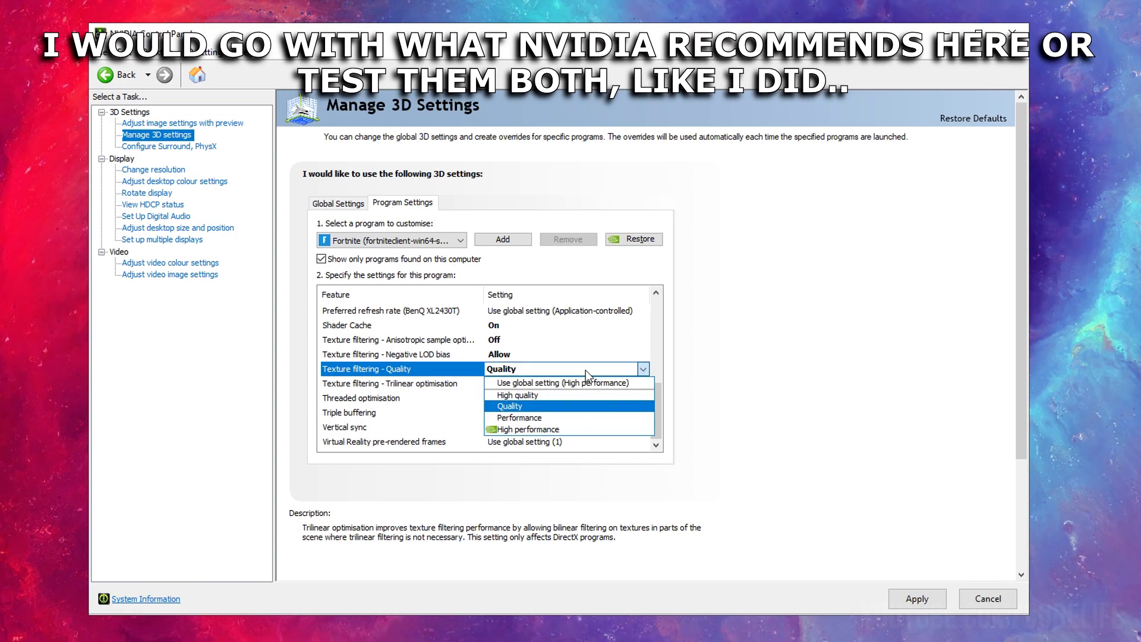
{"action": "left_click", "coordinate": [585, 369]}
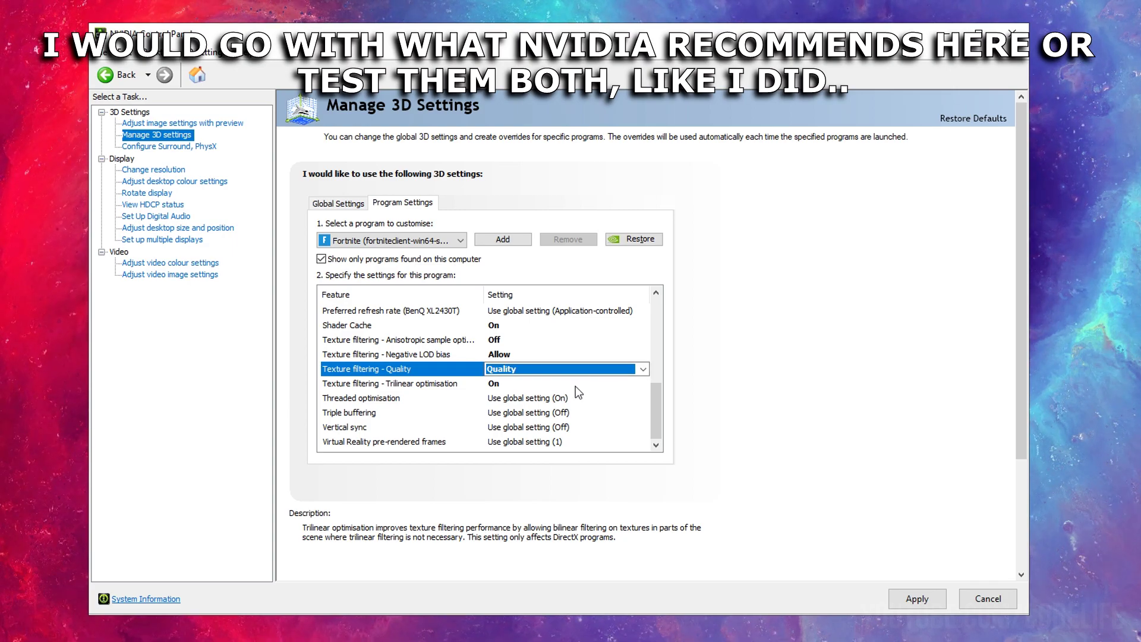
Keep trilinear optimisation On, set threaded optimisation Auto, and turn triple buffering Off
{"action": "left_click", "coordinate": [515, 383]}
{"action": "left_click", "coordinate": [515, 382]}
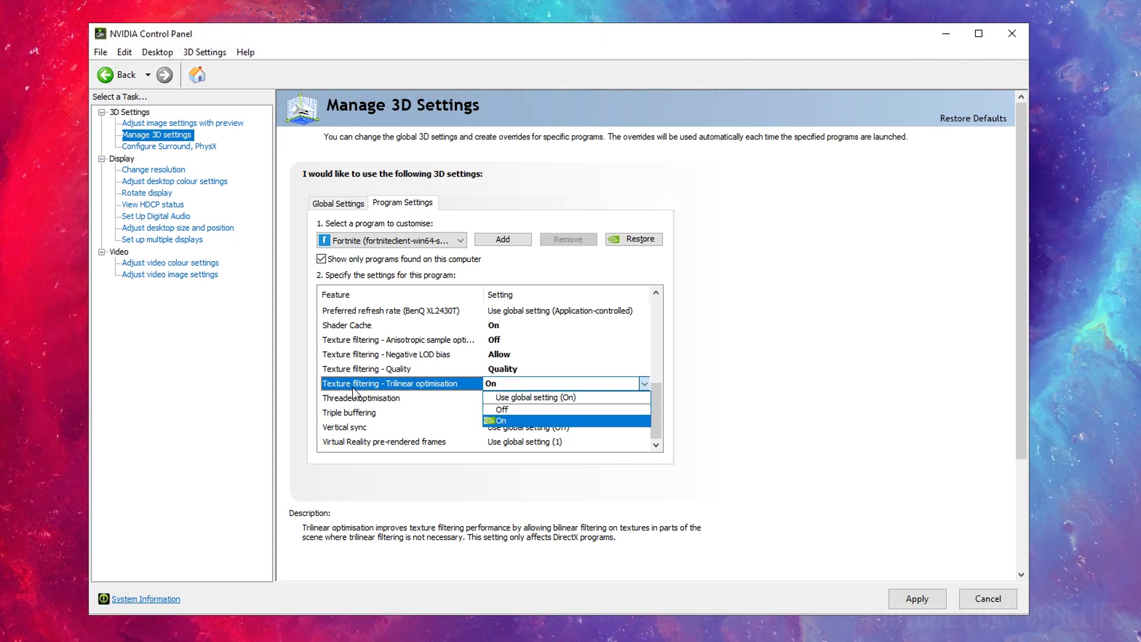
{"action": "left_click", "coordinate": [469, 389]}
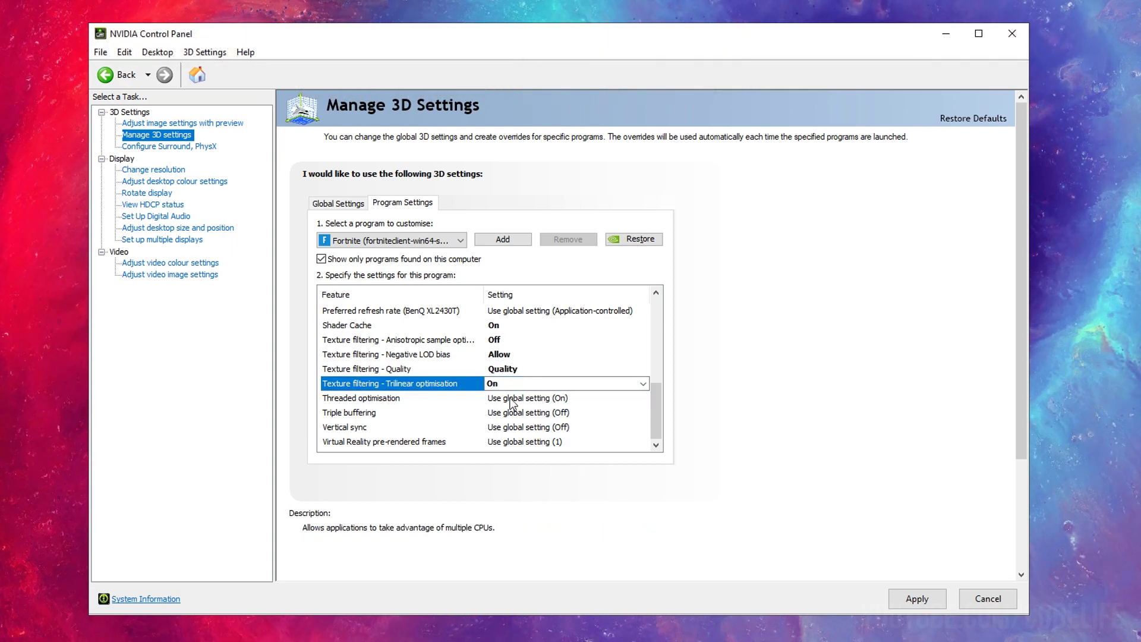
{"action": "left_click", "coordinate": [553, 398]}
{"action": "left_click", "coordinate": [552, 397]}
{"action": "left_click", "coordinate": [556, 422]}
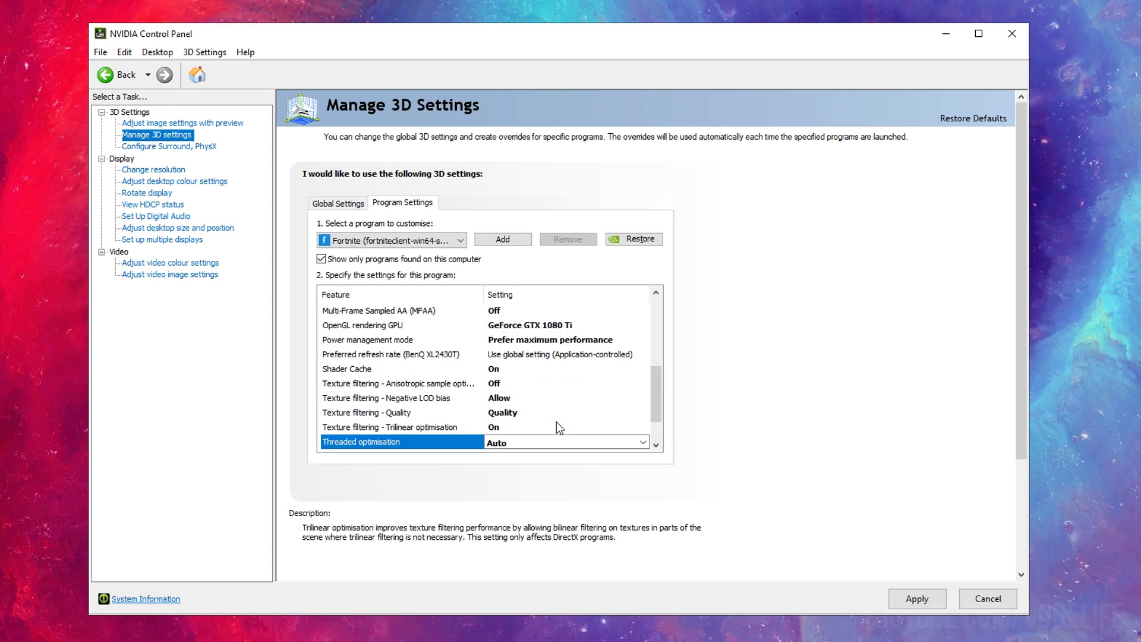
{"action": "left_click", "coordinate": [560, 414]}
{"action": "left_click", "coordinate": [526, 415]}
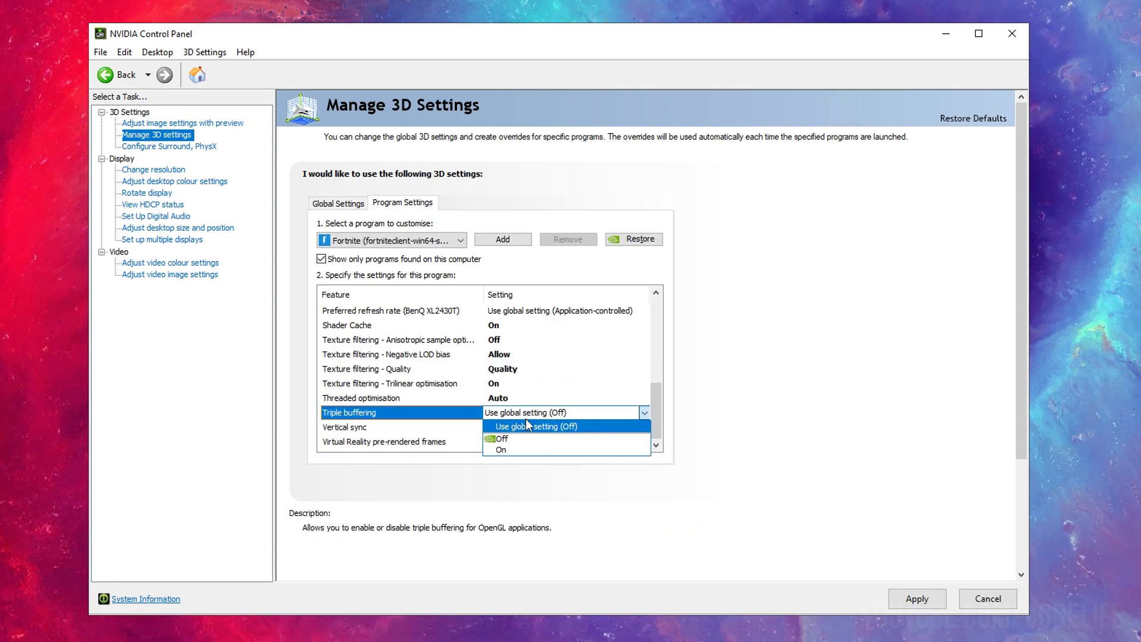
{"action": "left_click", "coordinate": [524, 434]}
Turn vertical sync Off and limit VR pre-rendered frames to 1
{"action": "scroll", "coordinate": [536, 410], "scroll_direction": "down", "scroll_amount": 1}
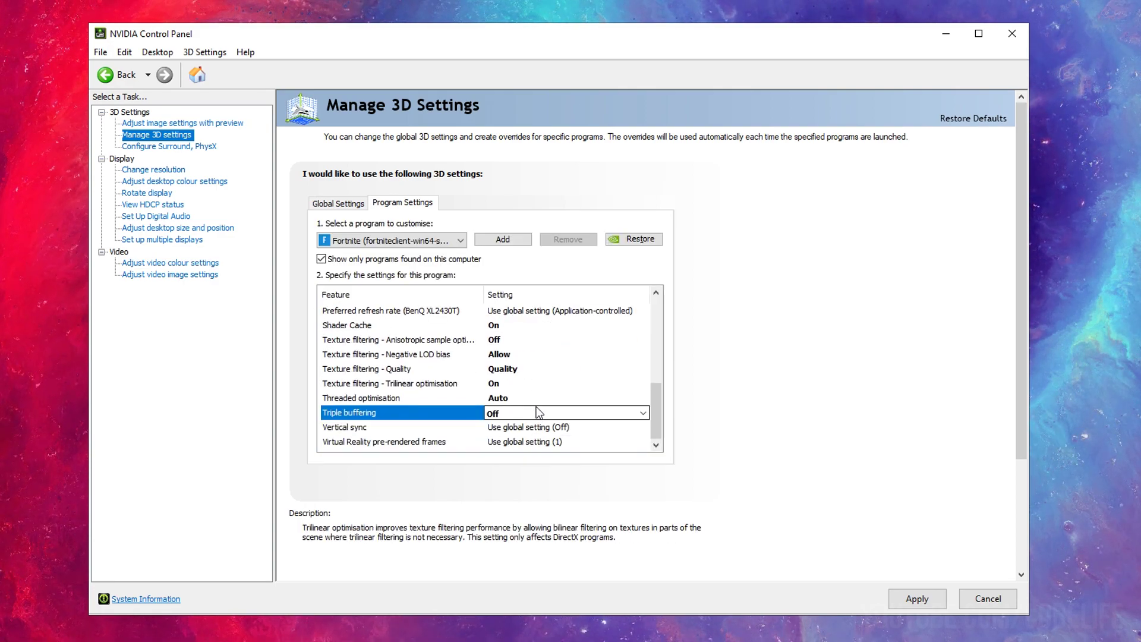
{"action": "left_click", "coordinate": [542, 426]}
{"action": "left_click", "coordinate": [542, 426]}
{"action": "left_click", "coordinate": [524, 452]}
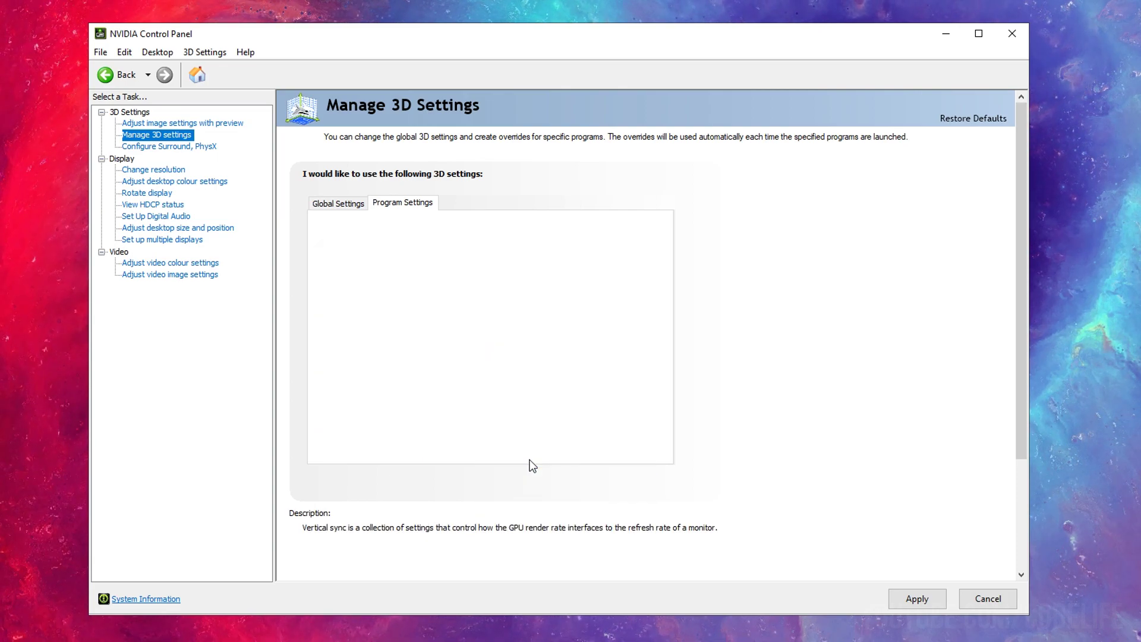
{"action": "left_click", "coordinate": [518, 443]}
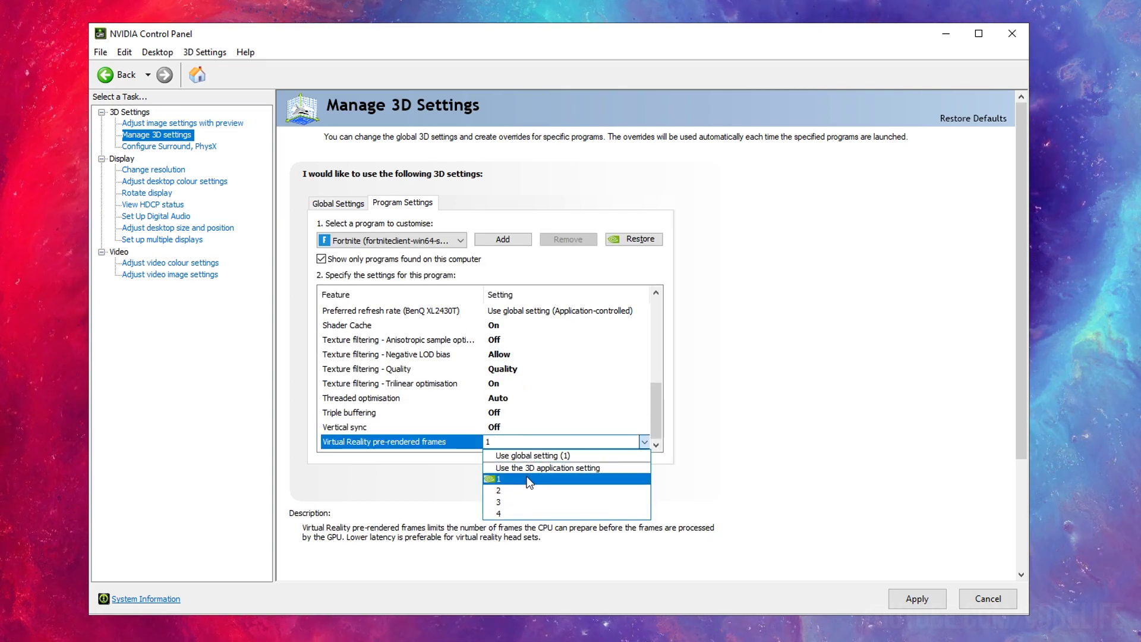
{"action": "left_click", "coordinate": [504, 479]}
{"action": "left_click", "coordinate": [199, 147]}
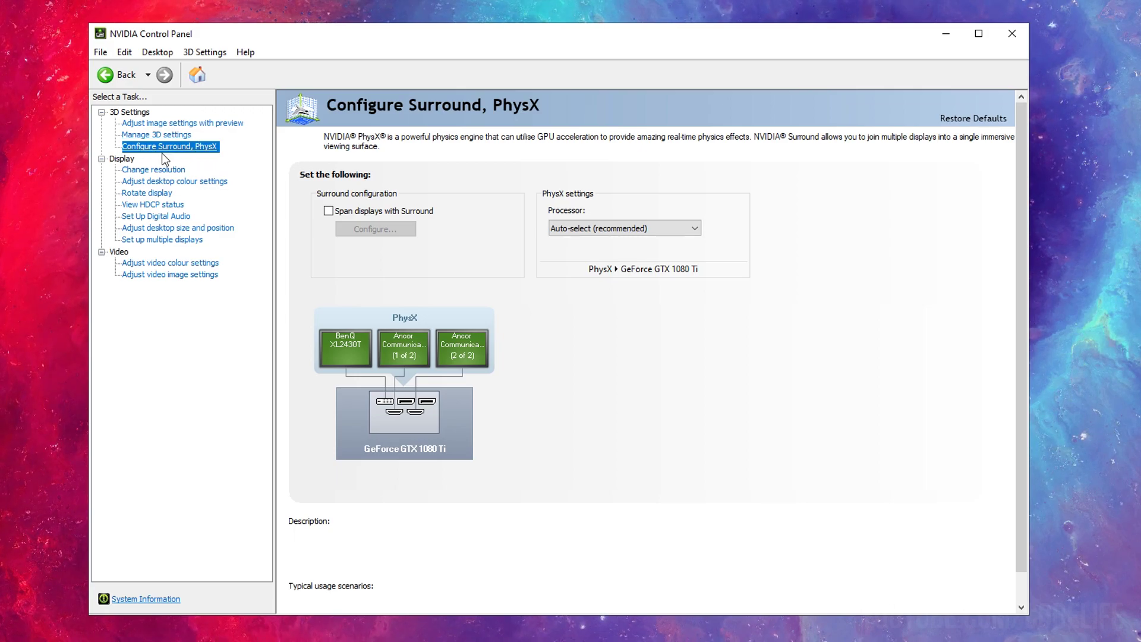
Set the PhysX processor to the GeForce GTX 1080 Ti, then show the BenQ XL2430T resolution page
{"action": "left_click", "coordinate": [602, 227]}
{"action": "left_click", "coordinate": [598, 254]}
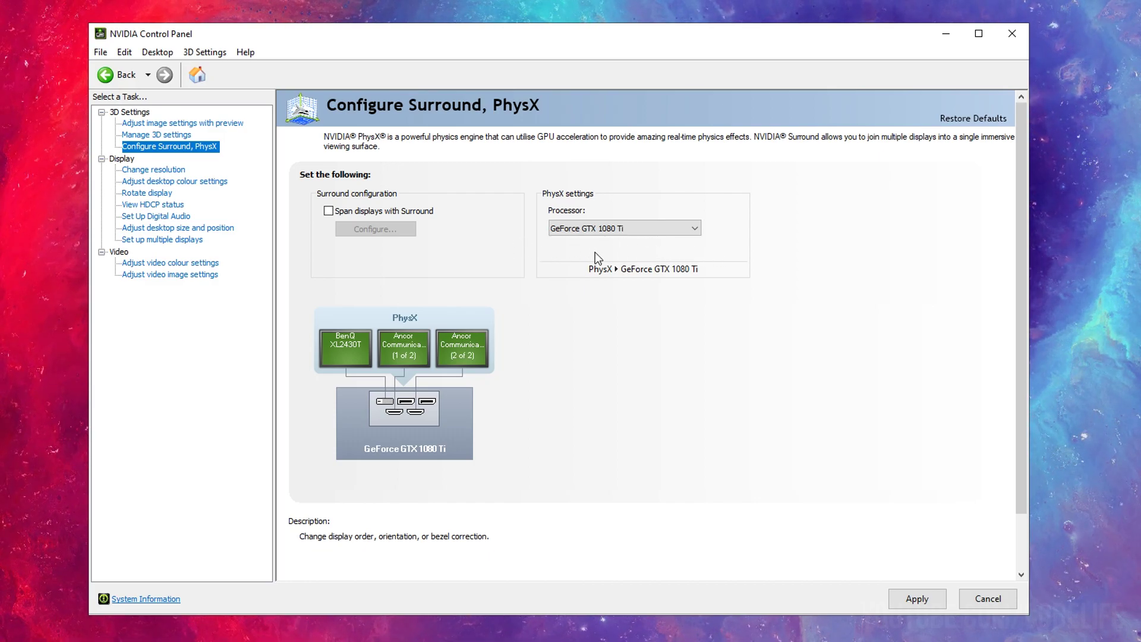
{"action": "left_click", "coordinate": [154, 170]}
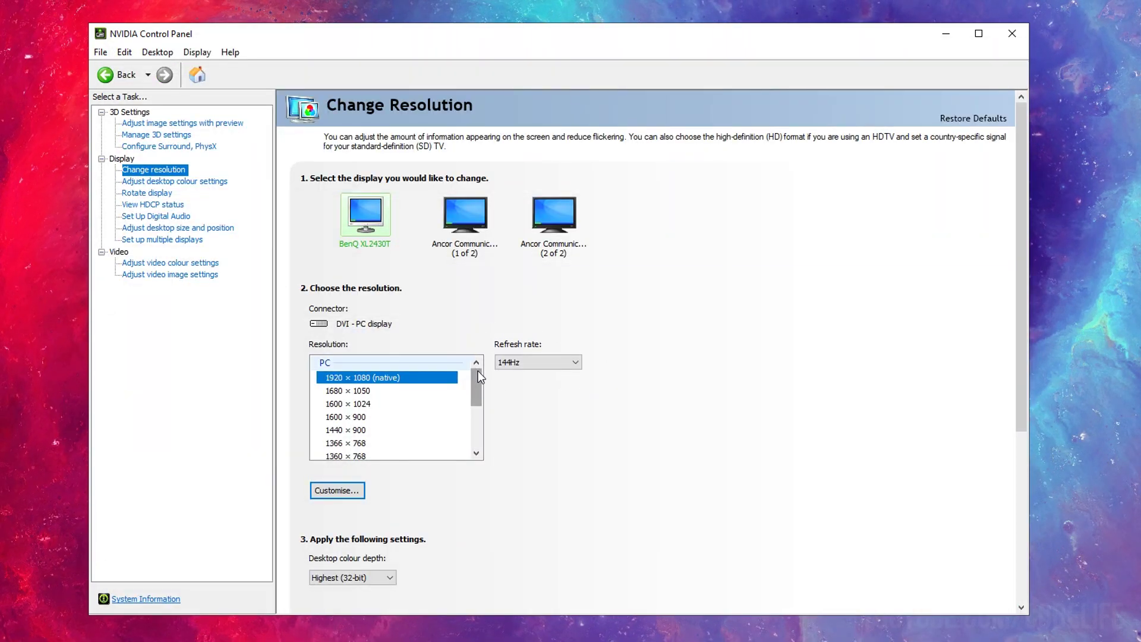
Apply 1920 × 1080 at 144Hz to the BenQ XL2430T and keep the new settings
{"action": "left_click", "coordinate": [577, 361]}
{"action": "left_click", "coordinate": [530, 373]}
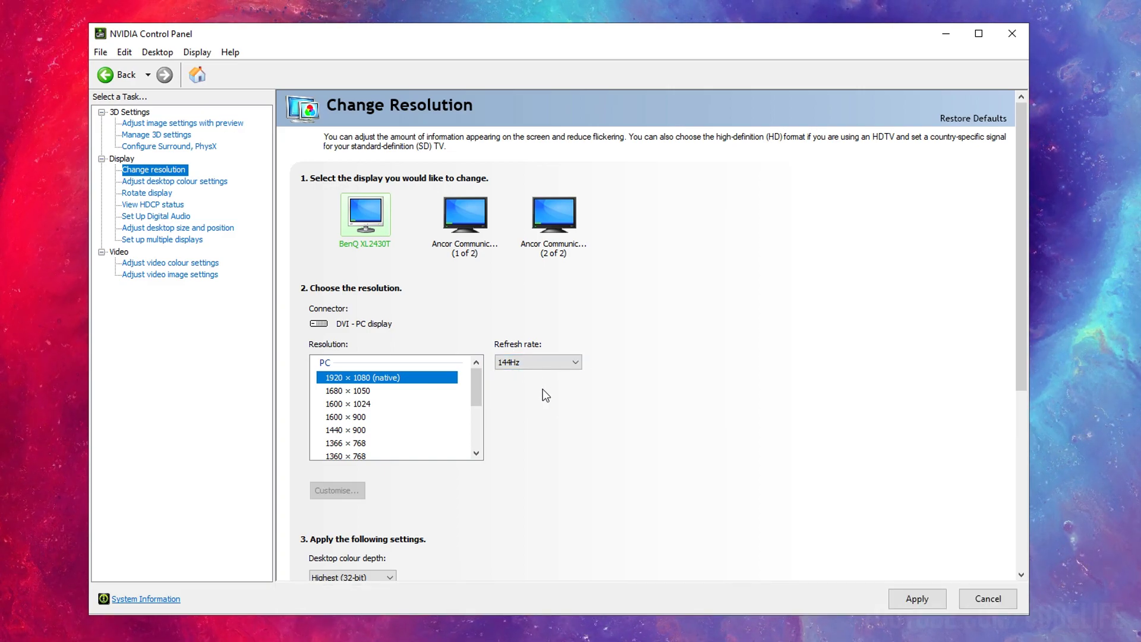
{"action": "left_click", "coordinate": [914, 597]}
{"action": "left_click", "coordinate": [614, 353]}
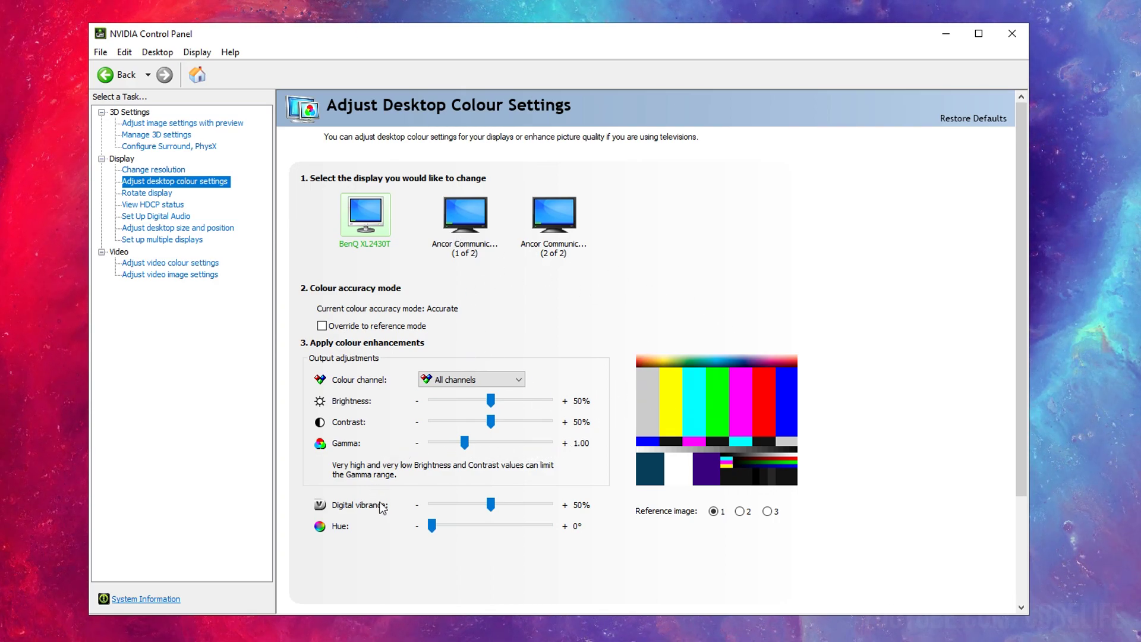
{"action": "mouse_move", "coordinate": [490, 504]}
{"action": "left_mouse_down"}
{"action": "mouse_move", "coordinate": [510, 506]}
{"action": "mouse_move", "coordinate": [489, 504]}
{"action": "left_mouse_up"}
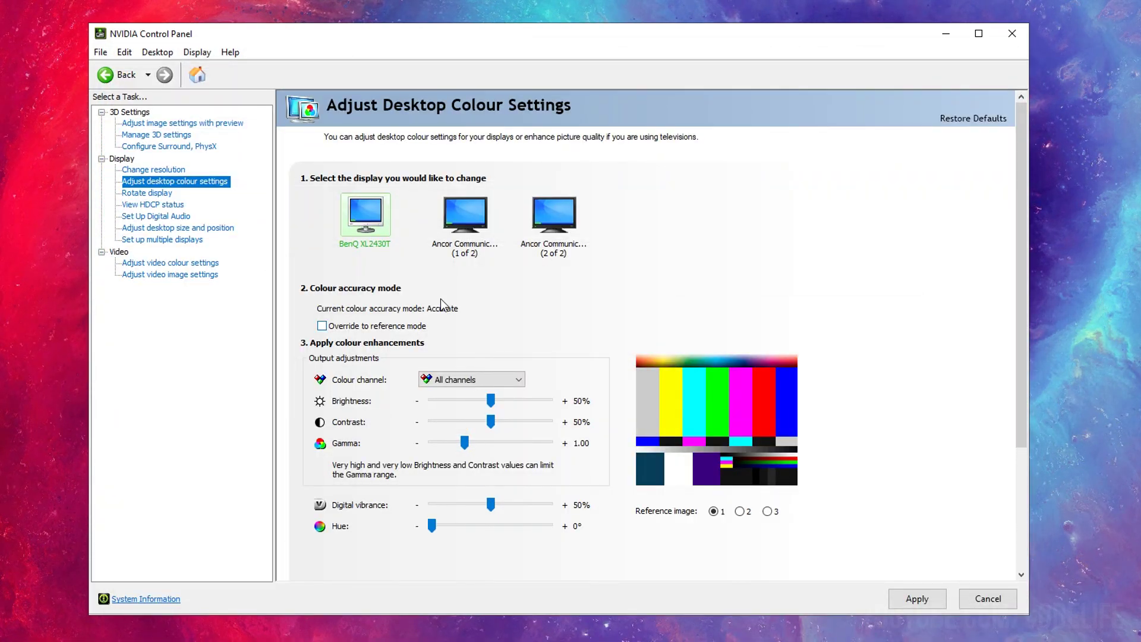
{"action": "left_click", "coordinate": [178, 227]}
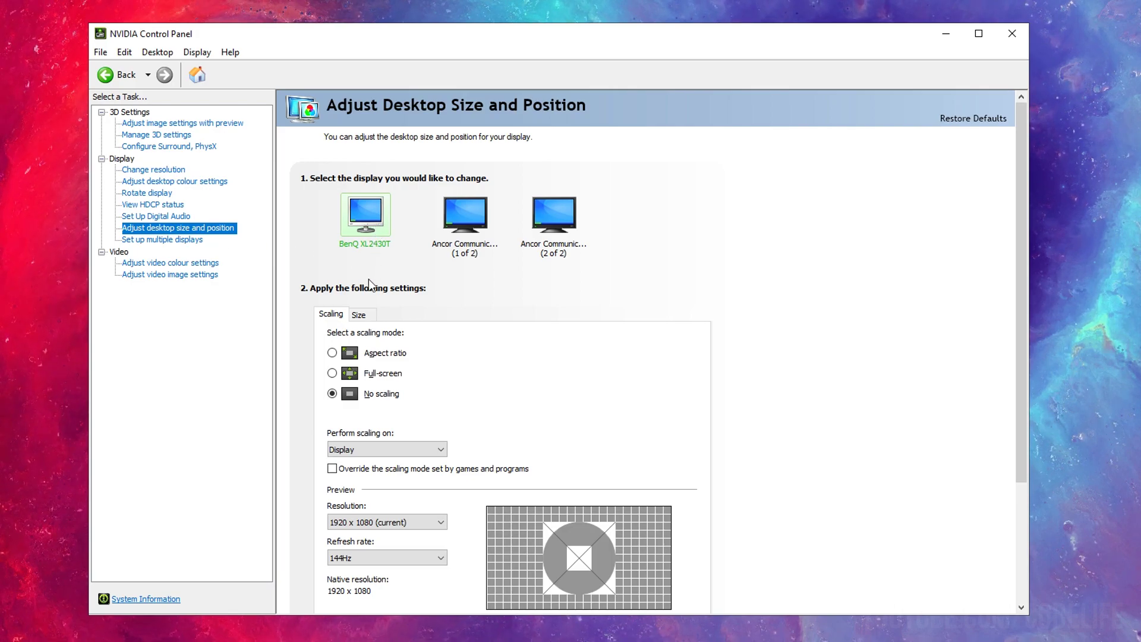
Choose Full-screen scaling for the BenQ XL2430T, with scaling performed on the Display
{"action": "left_click", "coordinate": [332, 373]}
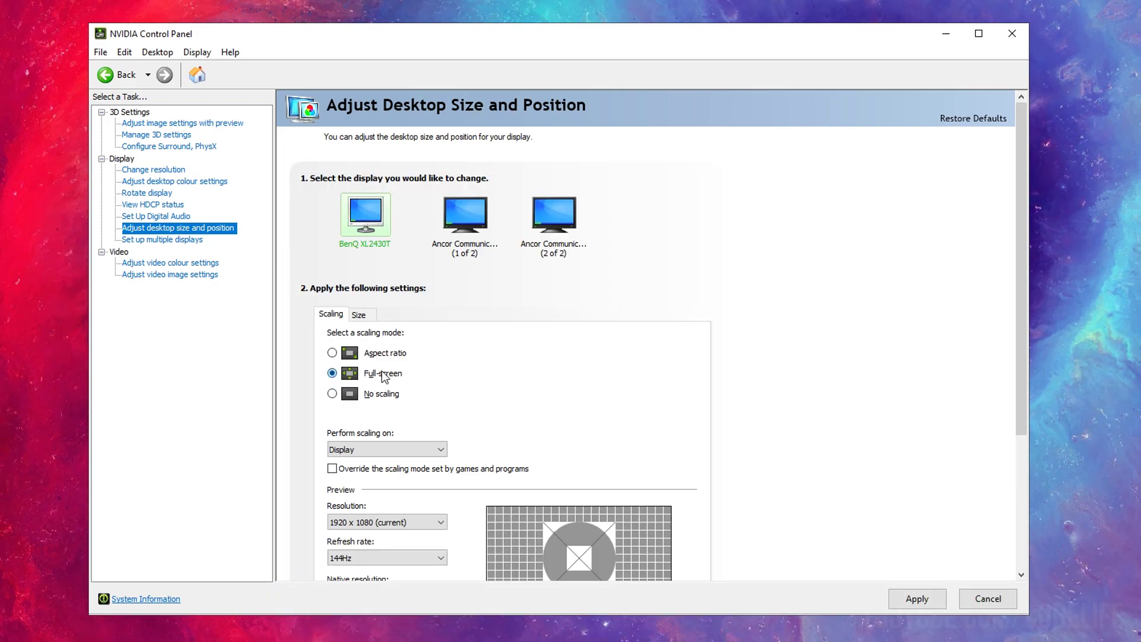
{"action": "scroll", "coordinate": [440, 372], "scroll_direction": "down", "scroll_amount": 1}
{"action": "left_click", "coordinate": [421, 413]}
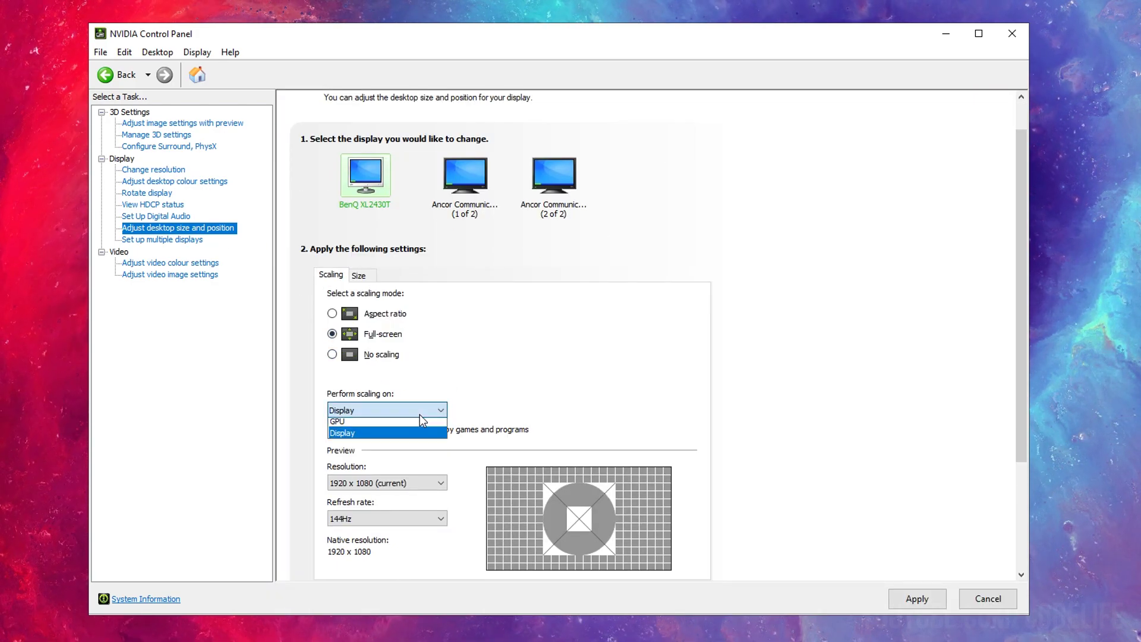
{"action": "left_click", "coordinate": [420, 419]}
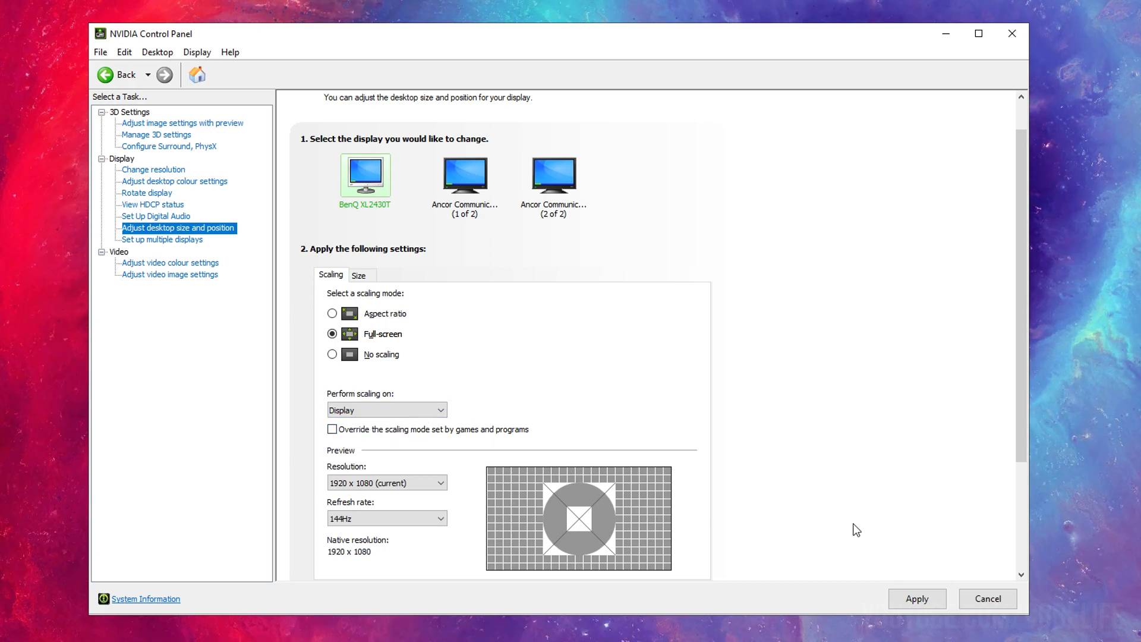
{"action": "scroll", "coordinate": [433, 504], "scroll_direction": "down", "scroll_amount": 1}
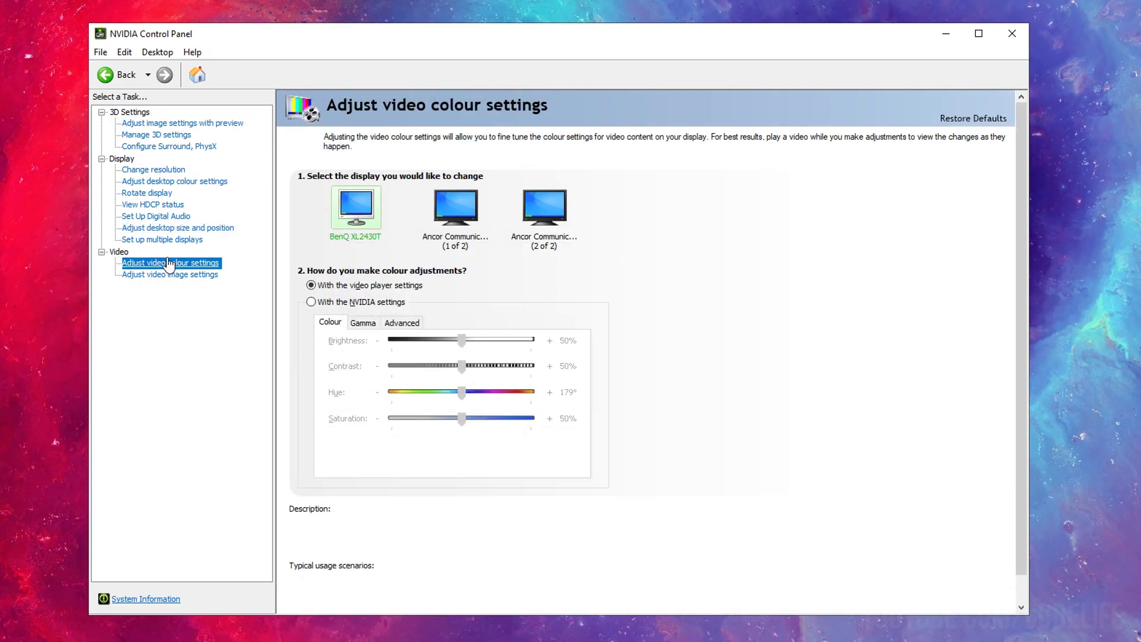
Switch video colour and edge enhancement to the NVIDIA settings, leaving edge enhancement at 0%
{"action": "left_click", "coordinate": [312, 301]}
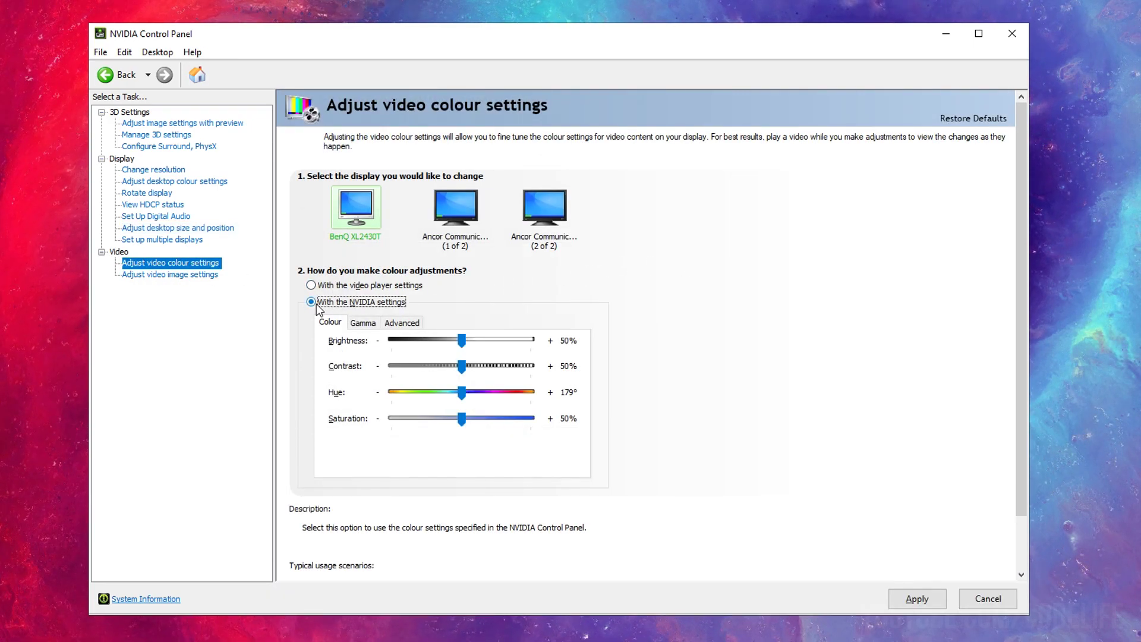
{"action": "left_click", "coordinate": [191, 274]}
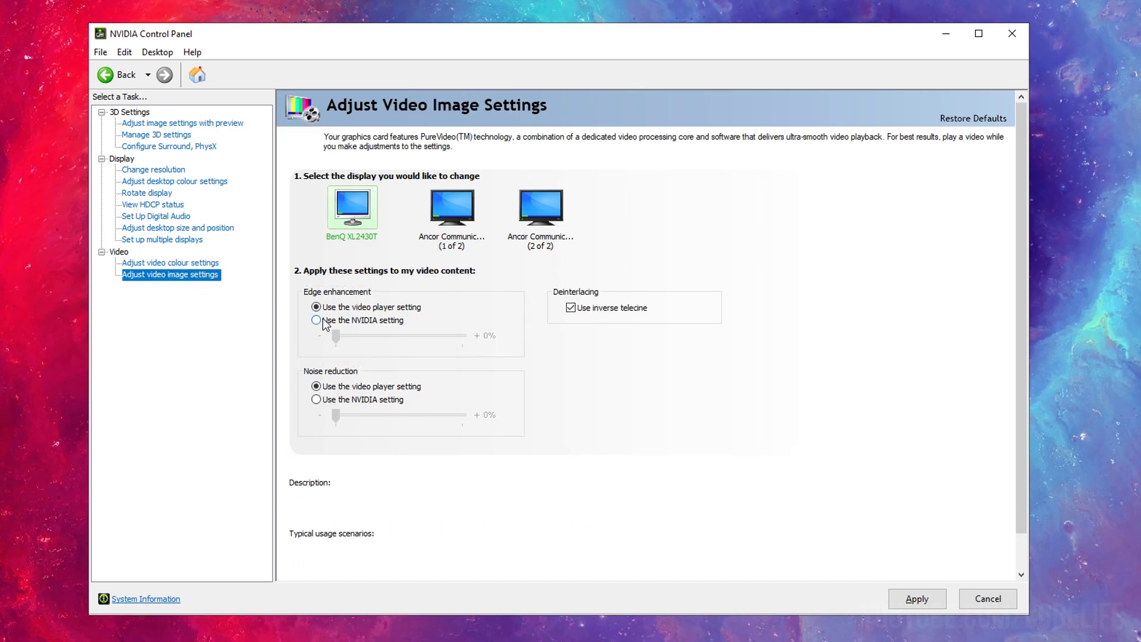
{"action": "left_click", "coordinate": [317, 321]}
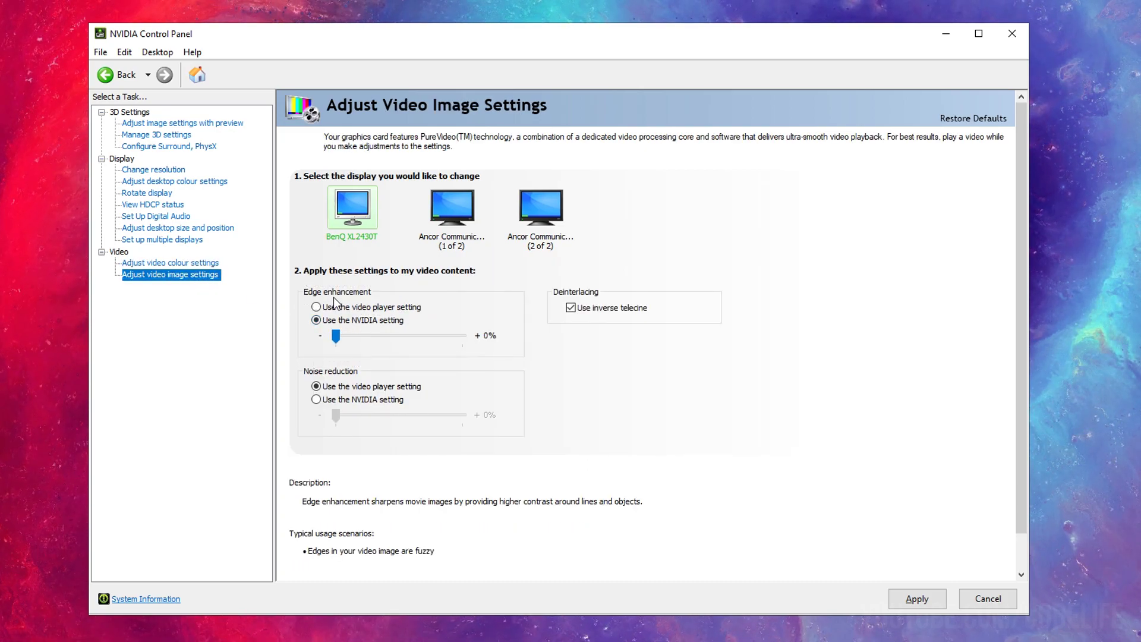